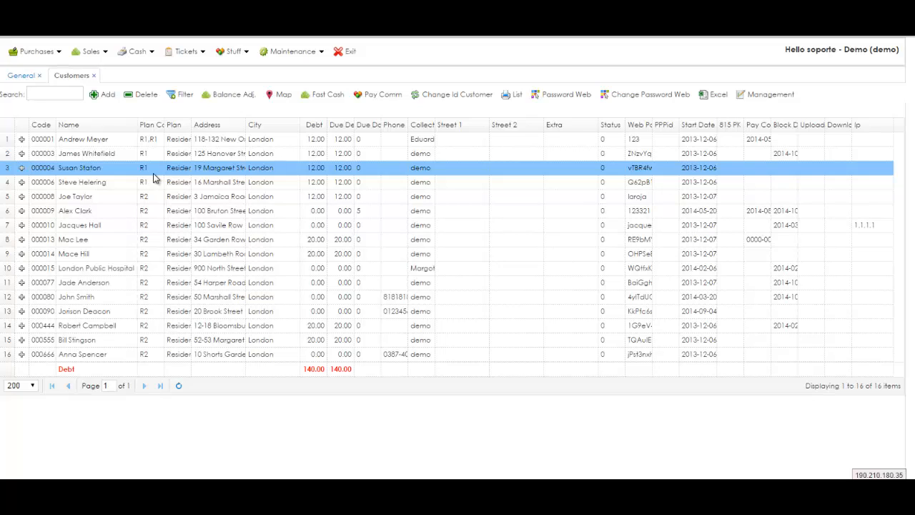
Step: Open the customer list from the sales menu and select a few customer rows
click(91, 51)
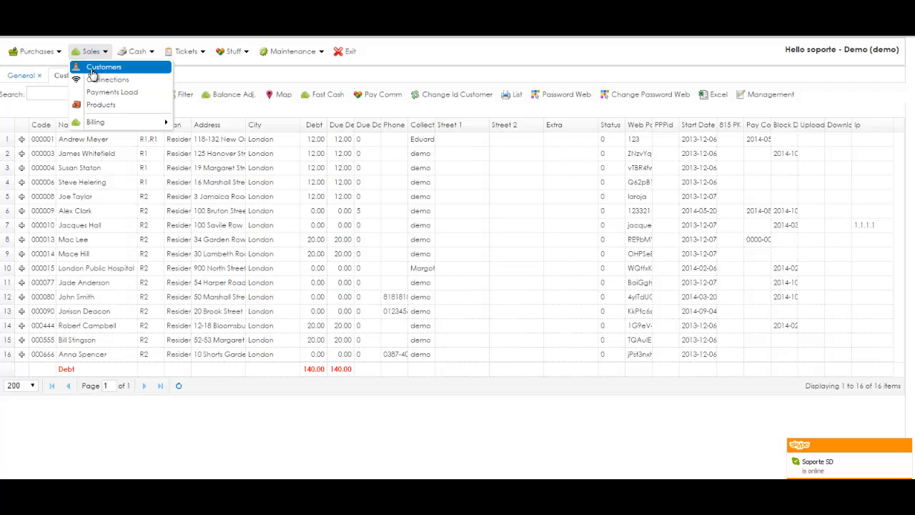
click(137, 225)
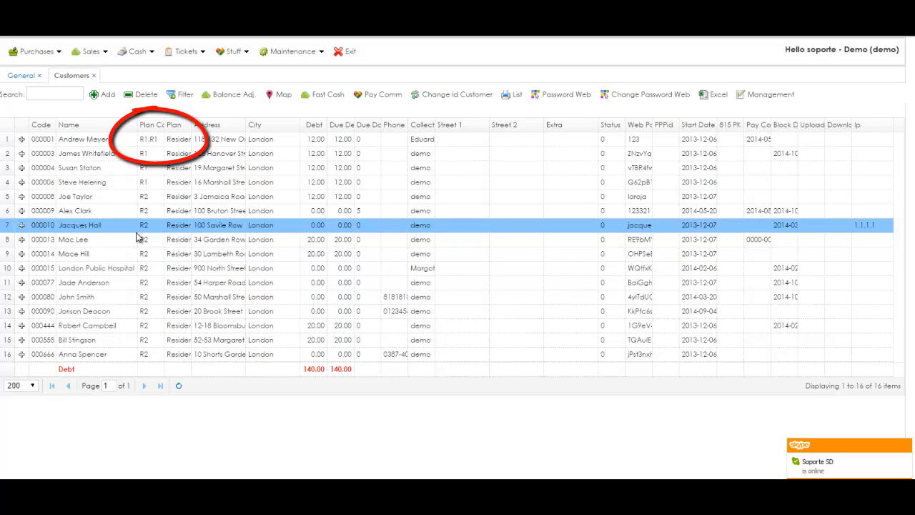
click(116, 196)
click(74, 169)
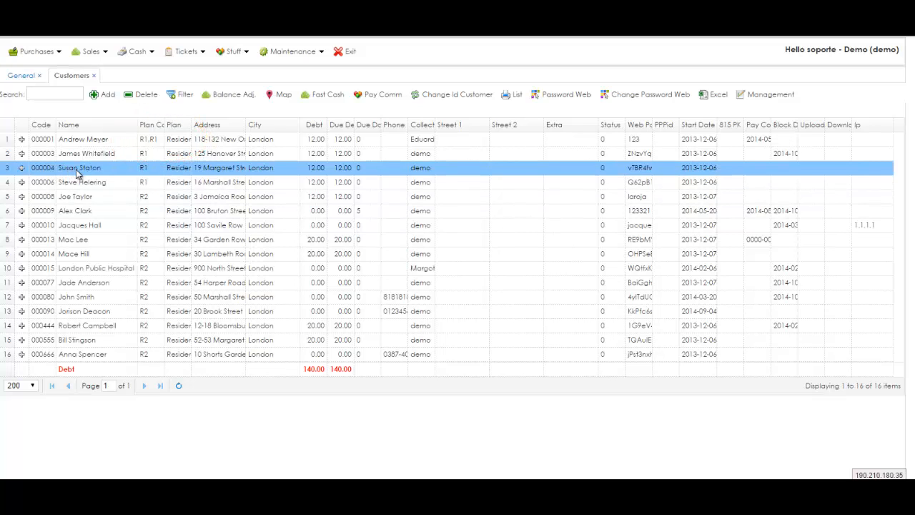
click(78, 141)
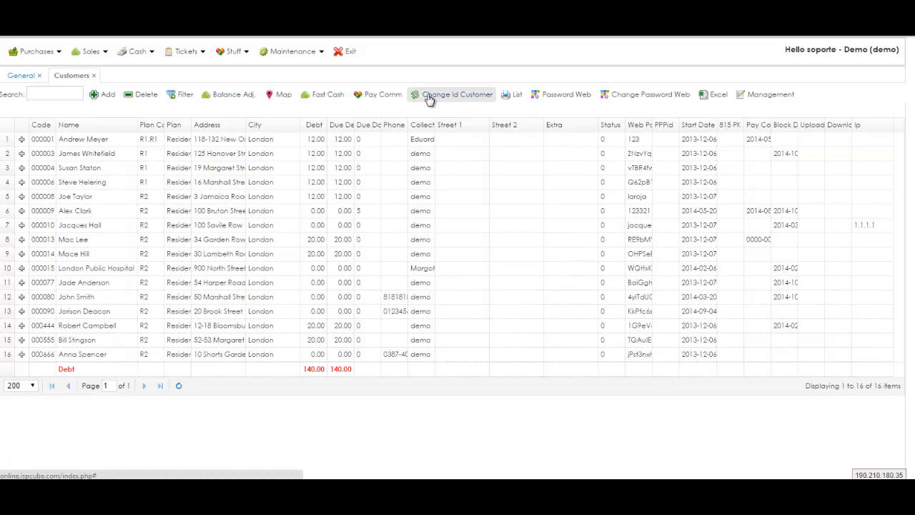
Step: Sort the customers by code, name, plan code and debt, ending on Name ascending
click(46, 128)
click(76, 127)
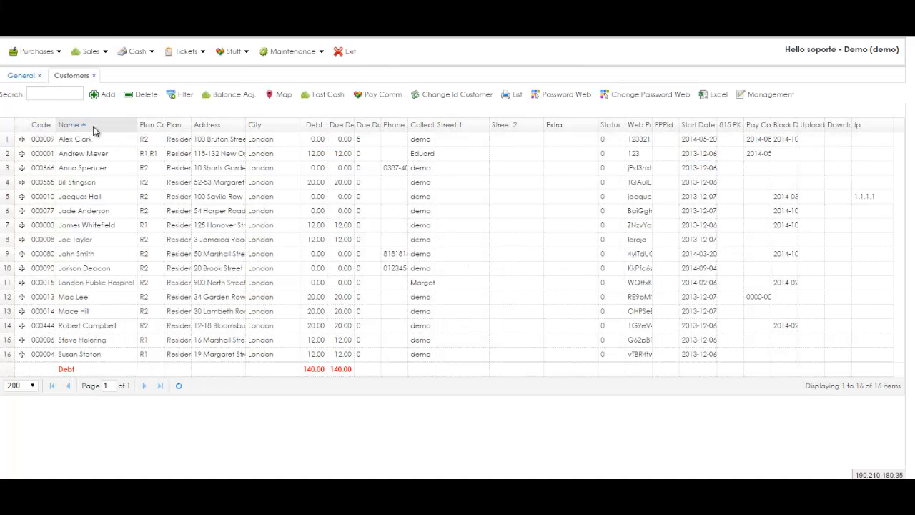
click(90, 126)
click(146, 125)
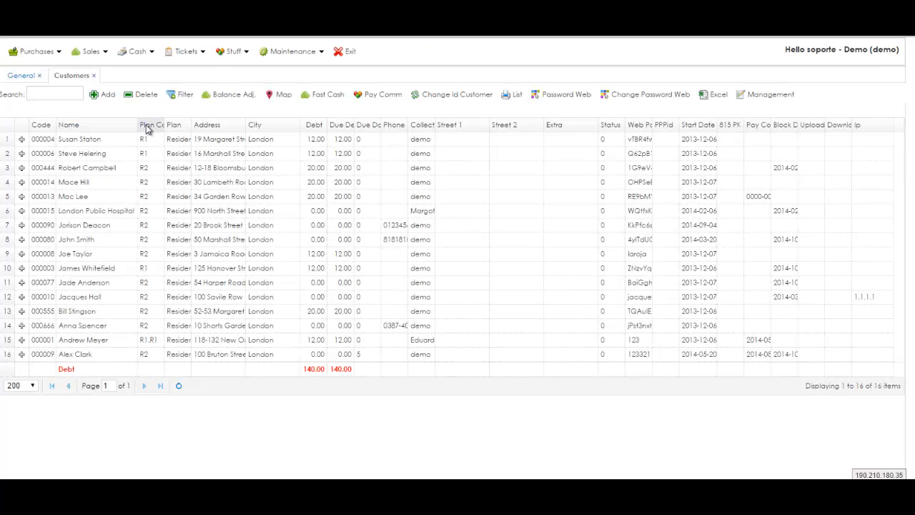
click(317, 126)
click(317, 126)
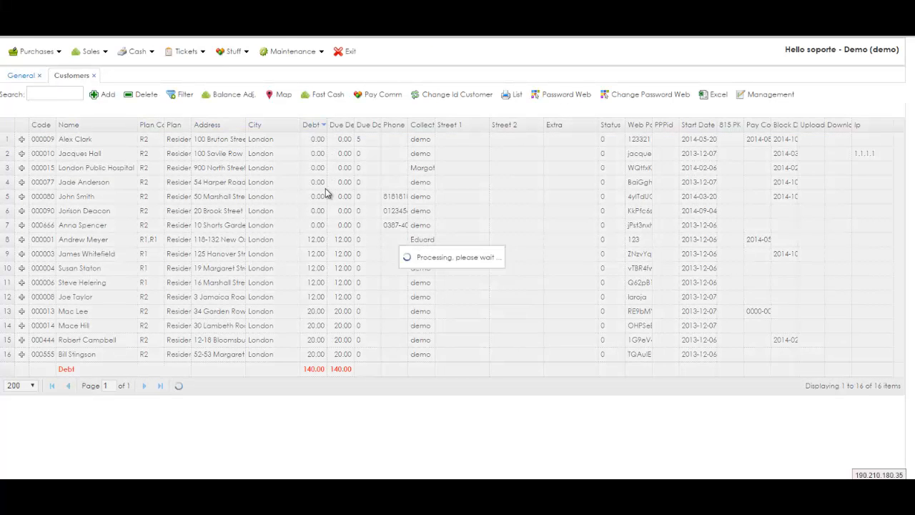
double_click(311, 368)
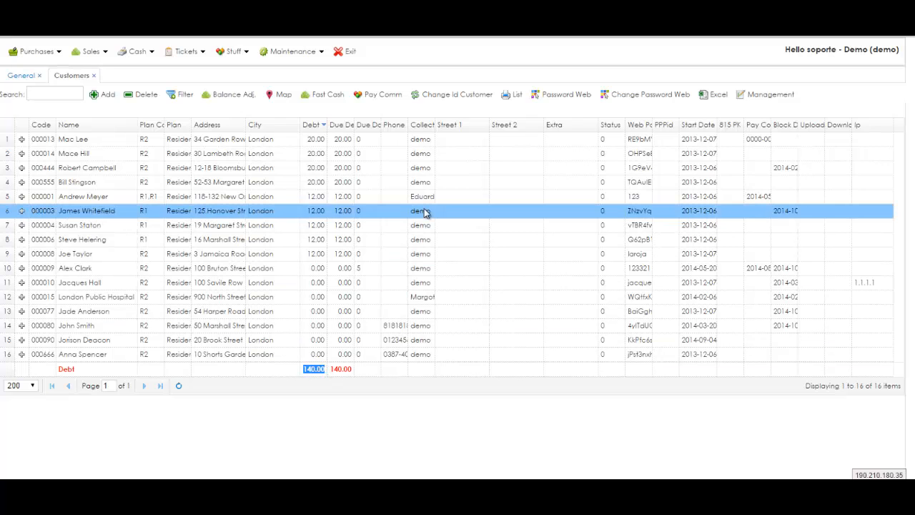
click(77, 127)
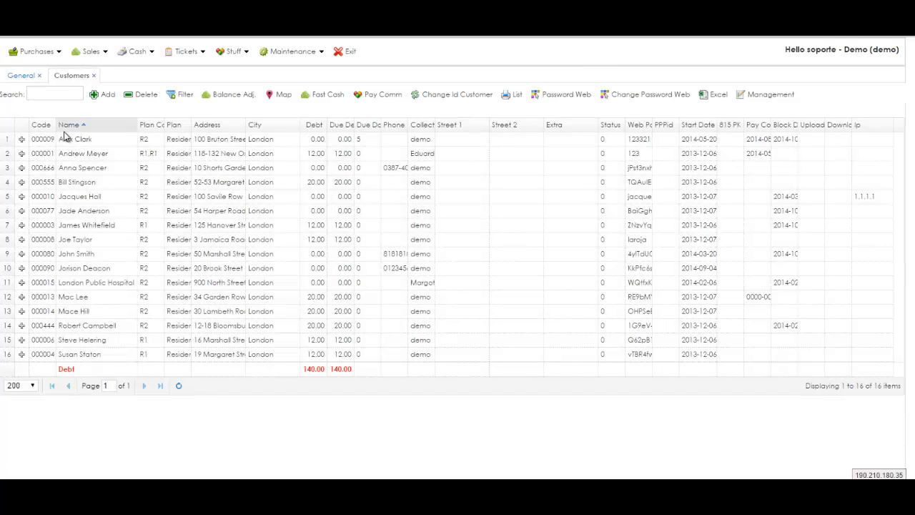
Step: Expand the second customer's details and select their September invoice record
click(22, 140)
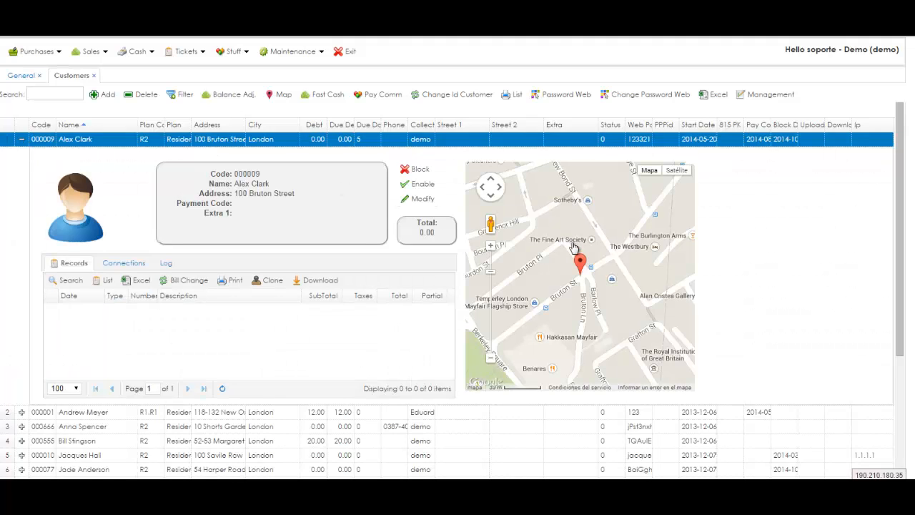
click(22, 140)
click(21, 154)
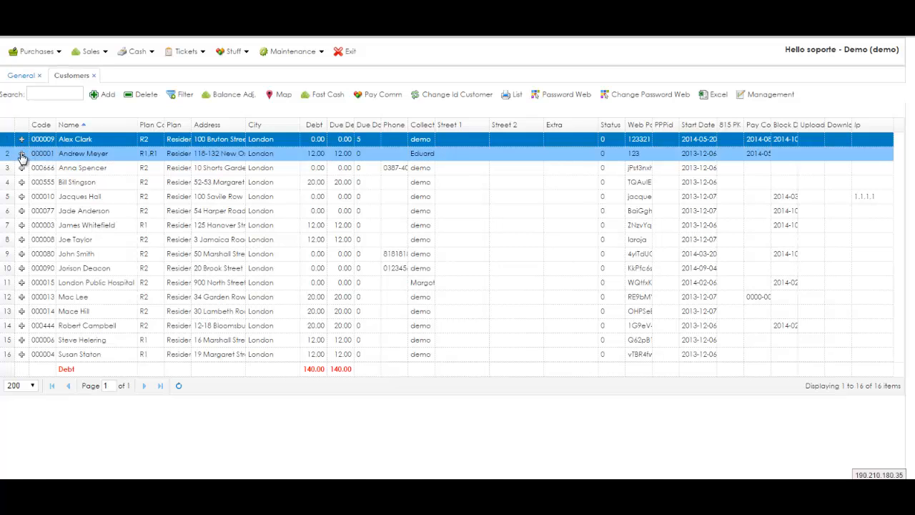
click(109, 326)
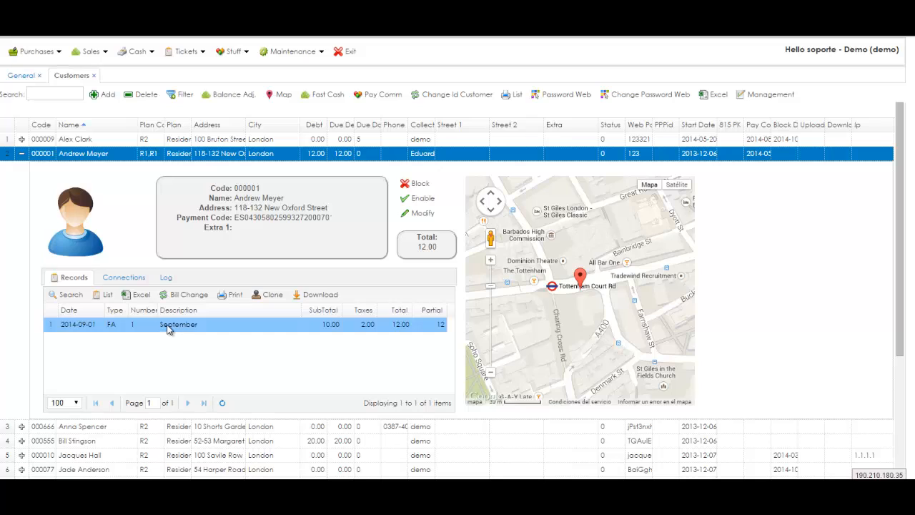
click(170, 328)
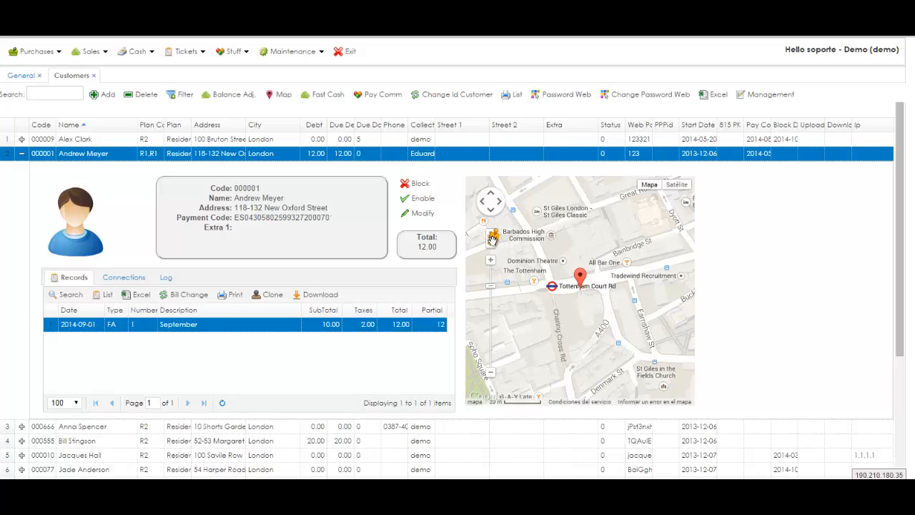
Step: Try Street View at the customer's address, then bring up the WinBox hotspot users list
drag(493, 239, 579, 280)
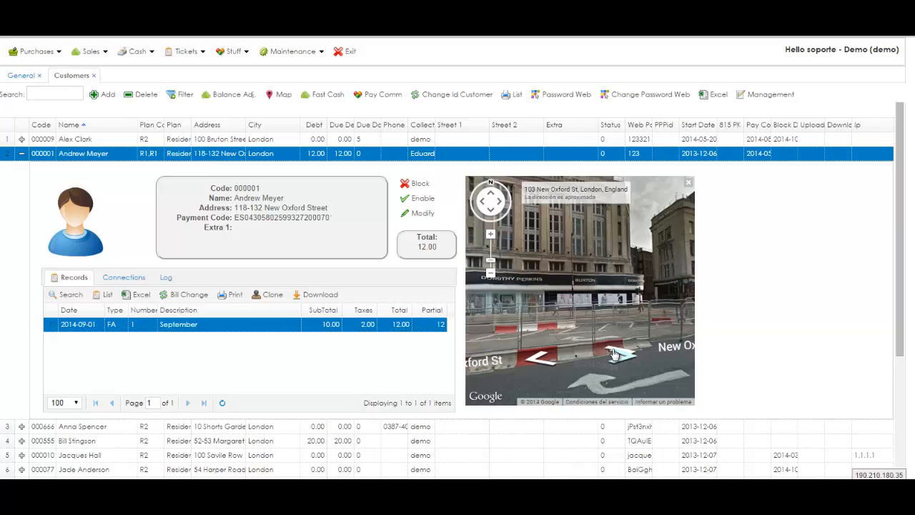
click(689, 183)
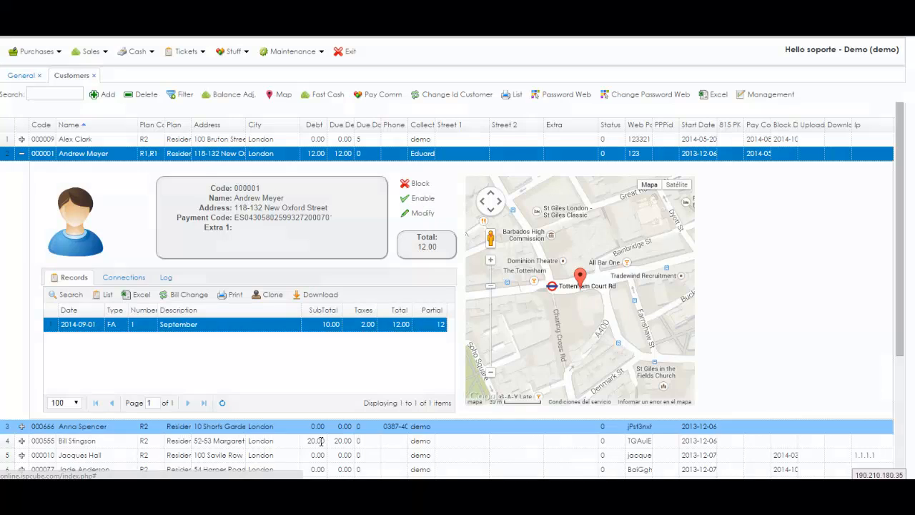
click(306, 466)
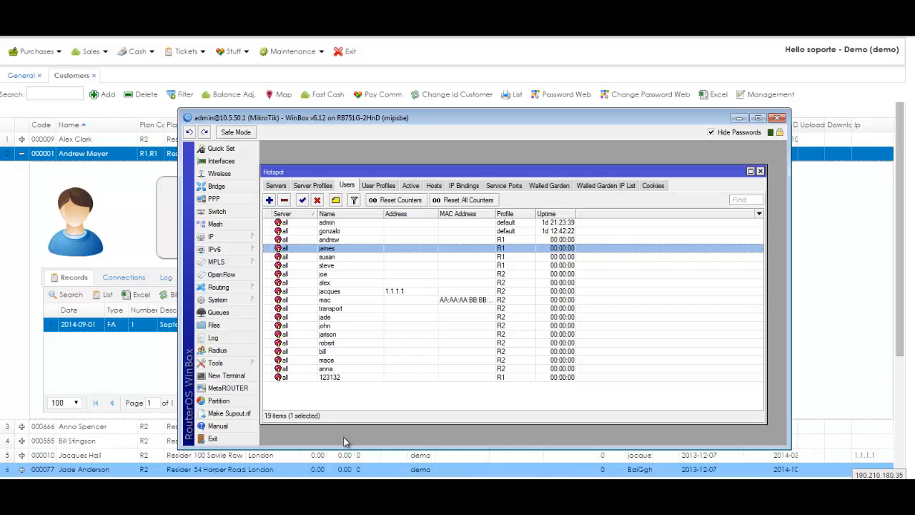
Step: Select the customer's hotspot user on profile R1, then return to the ISPCube customer details
click(366, 240)
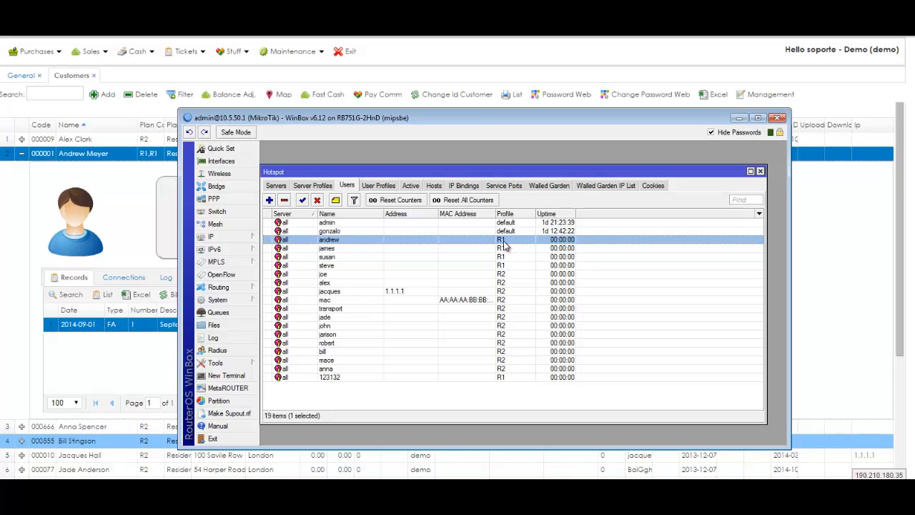
click(132, 186)
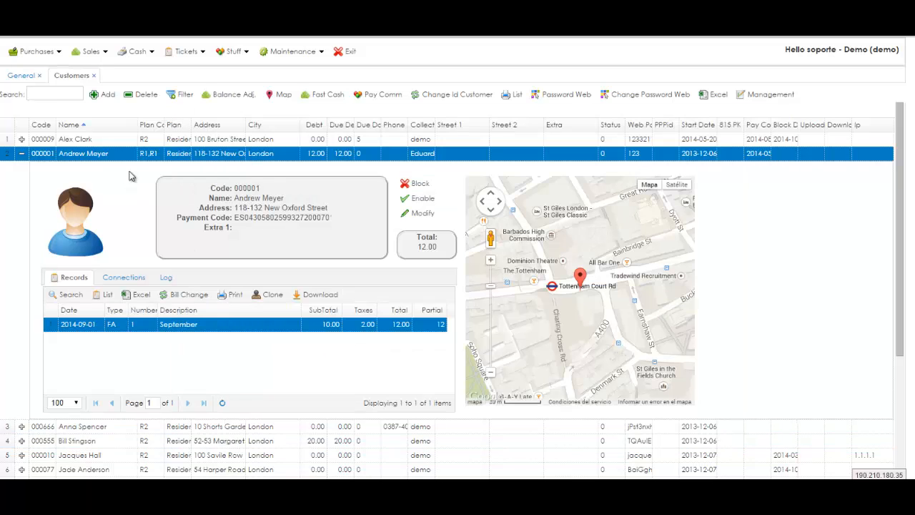
Step: Block the customer, confirming and acknowledging the Block OK message, then switch to WinBox
click(421, 184)
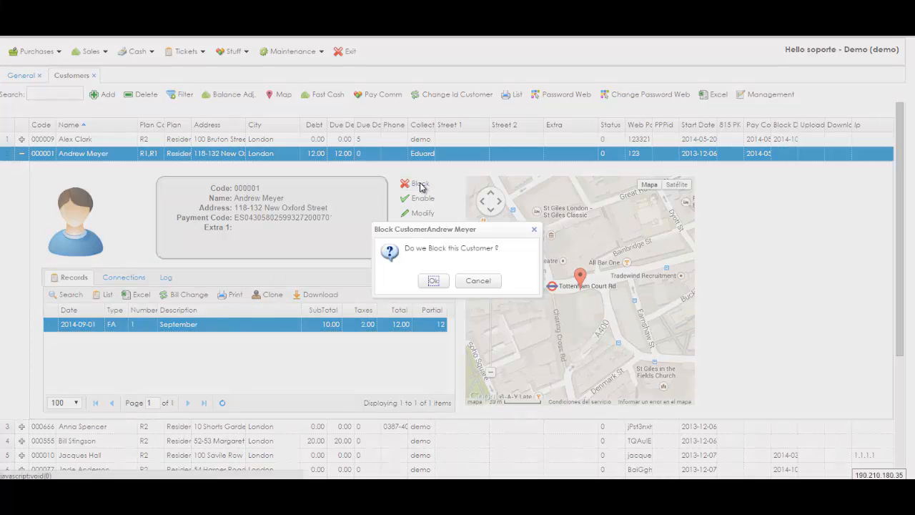
click(434, 281)
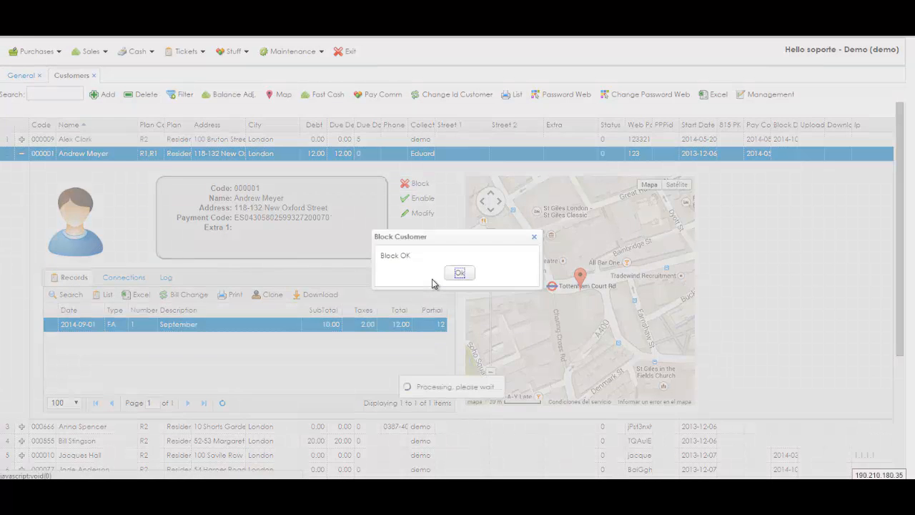
click(461, 275)
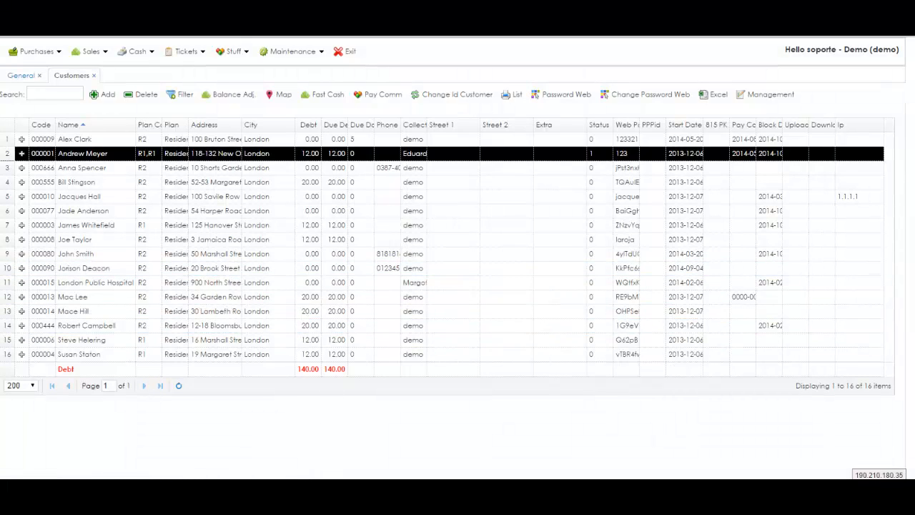
key(alt+Tab)
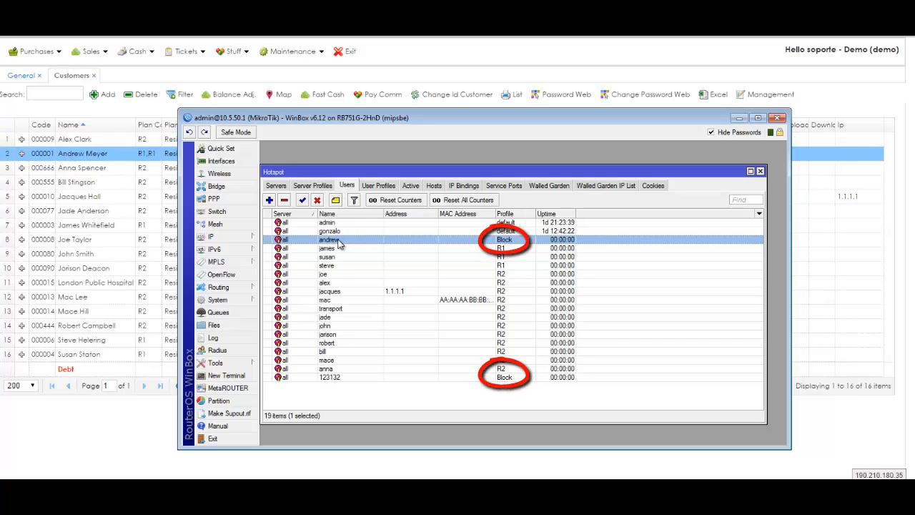
Step: Check that the hotspot user now has the Block profile, view PPP Profiles, then return to the customer list
click(350, 379)
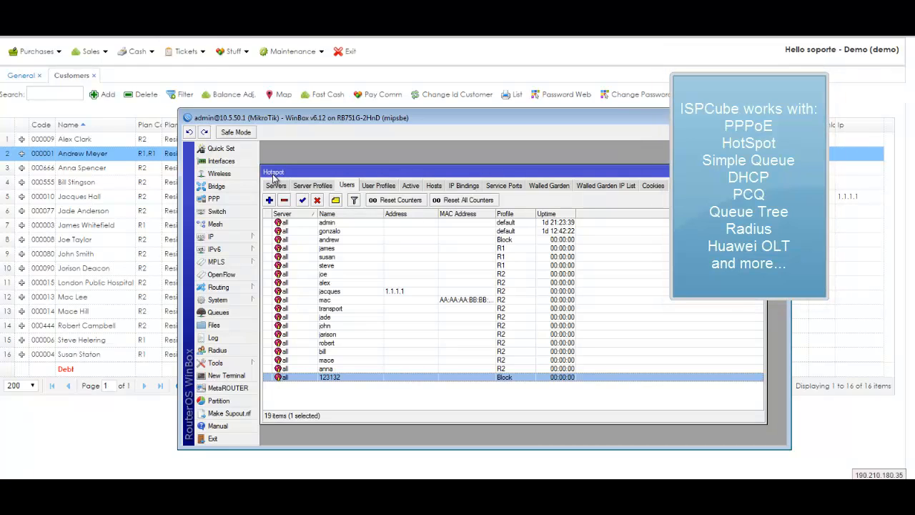
click(251, 199)
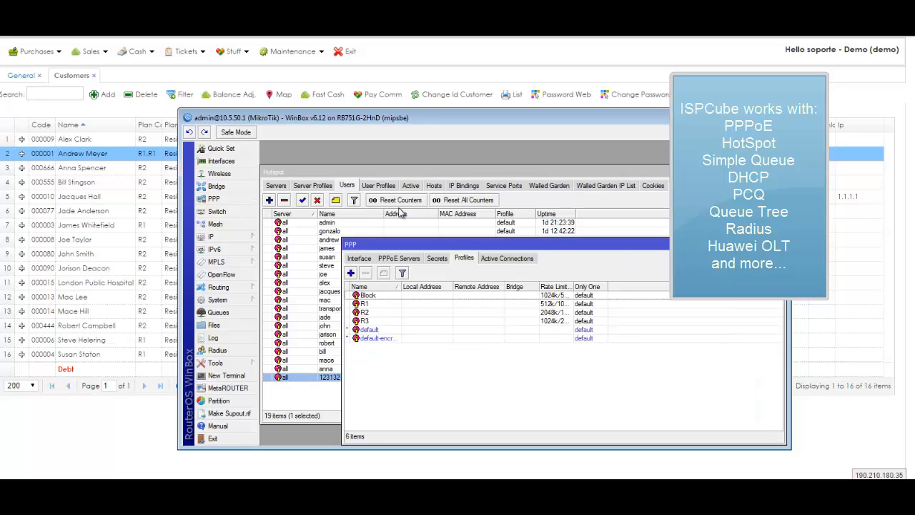
click(778, 244)
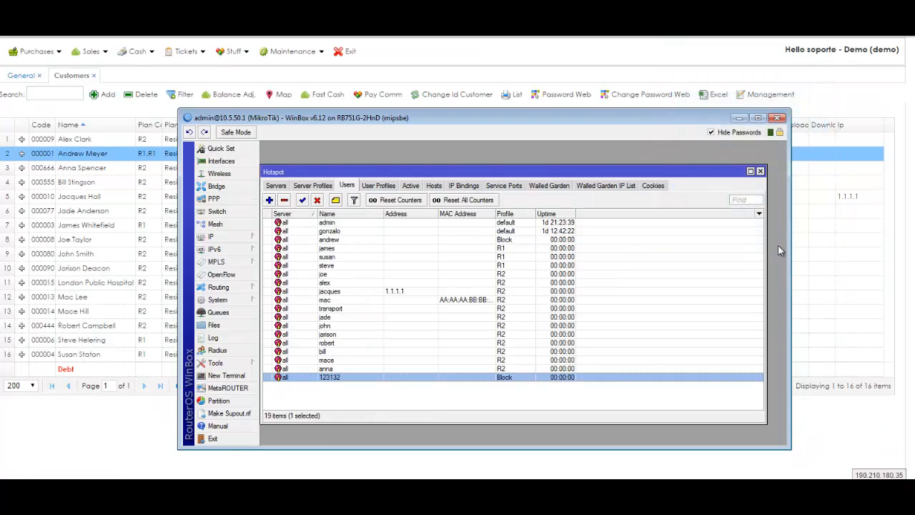
click(66, 184)
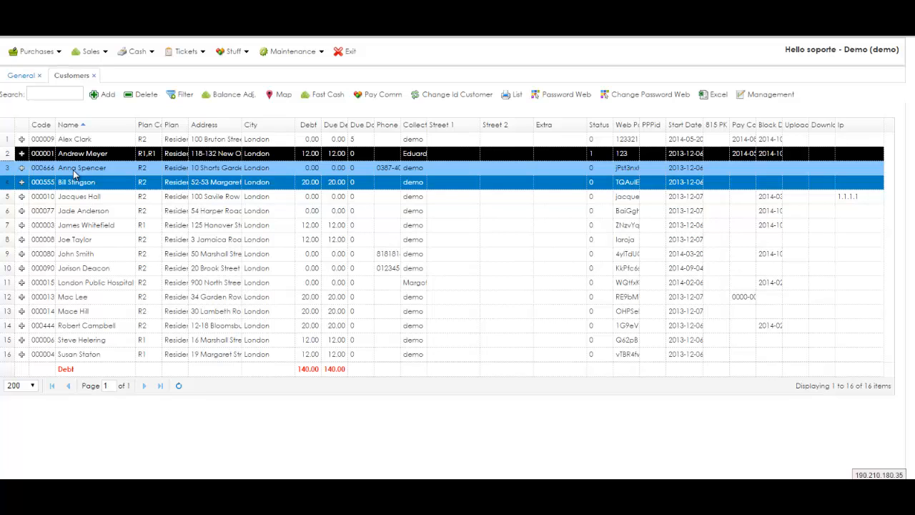
Step: Expand the second customer's row and enable them, confirming with OK
click(22, 154)
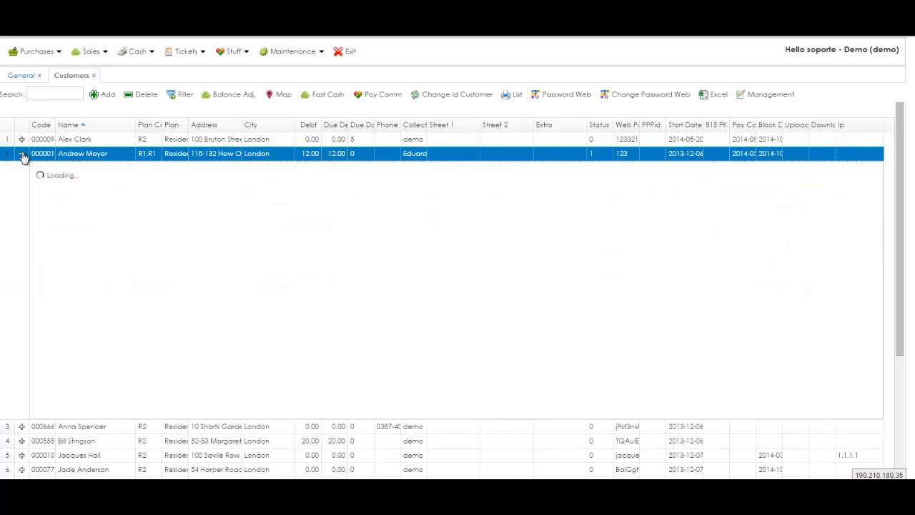
click(422, 200)
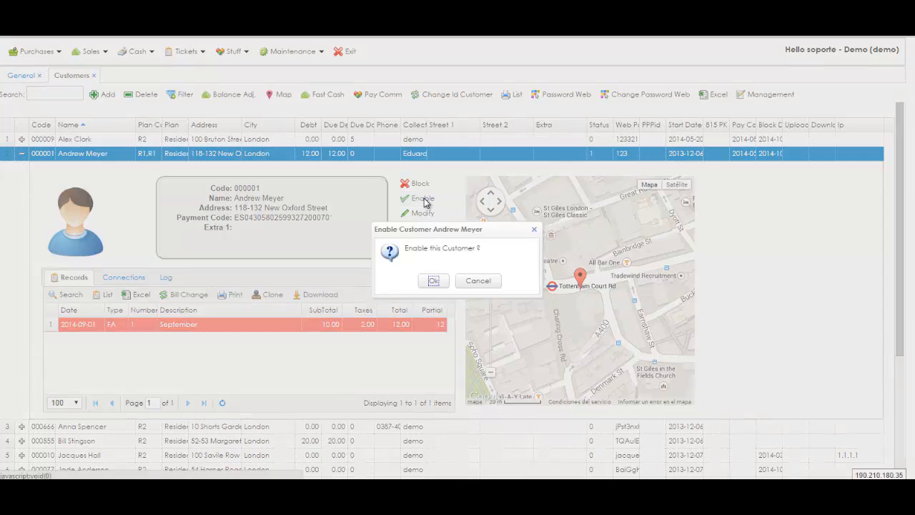
click(435, 281)
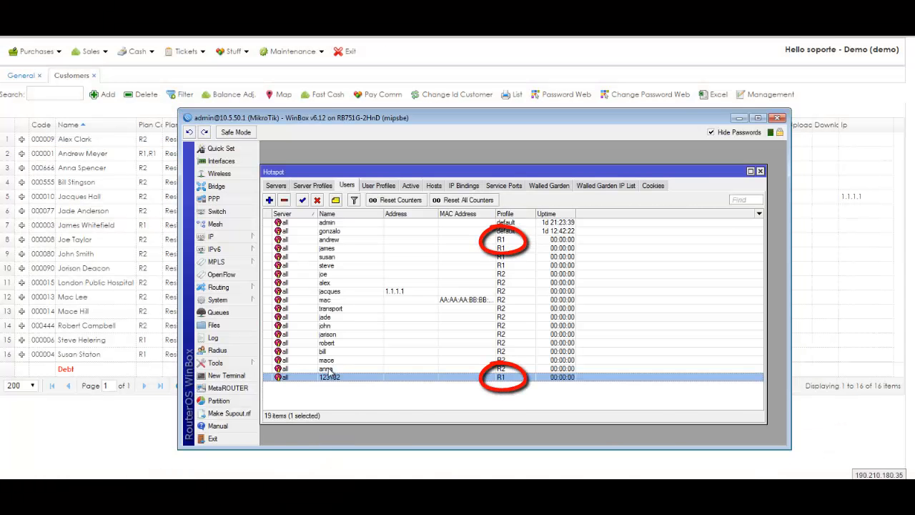
Step: Verify the hotspot user's profile is back to R1, then reopen the customer's expanded details
click(338, 241)
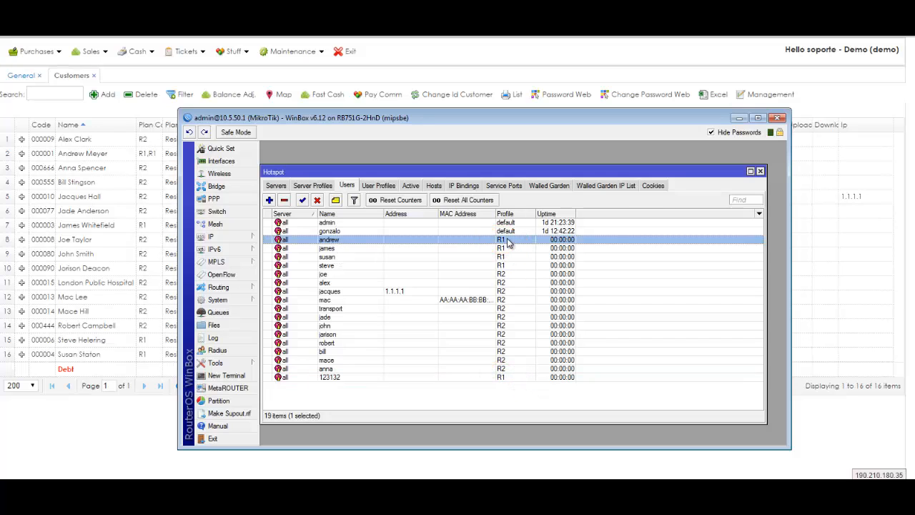
click(72, 153)
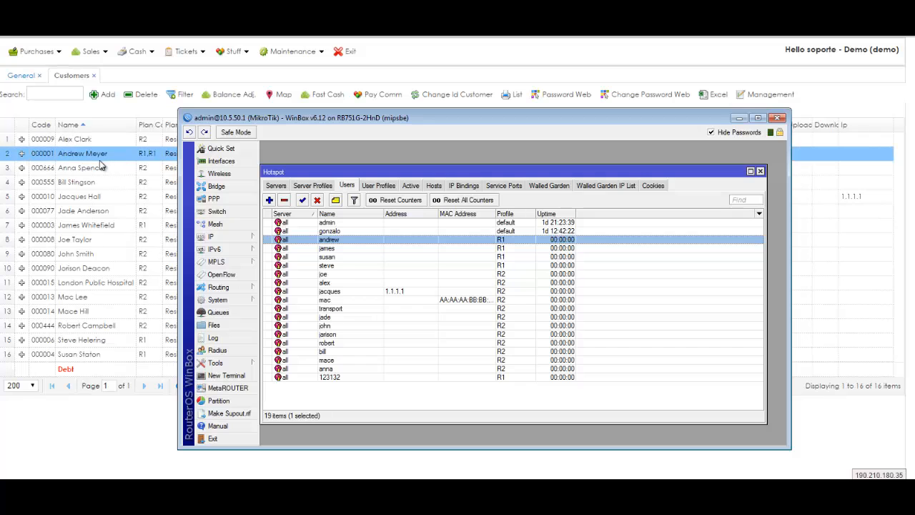
click(22, 153)
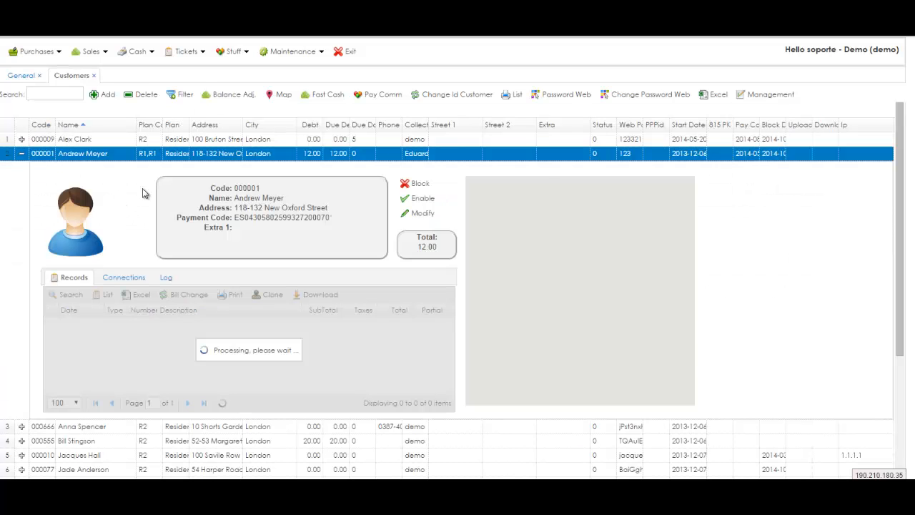
Step: In the edit form, keep type Invoice and set ID type to Identity Card, then close without saving
click(421, 216)
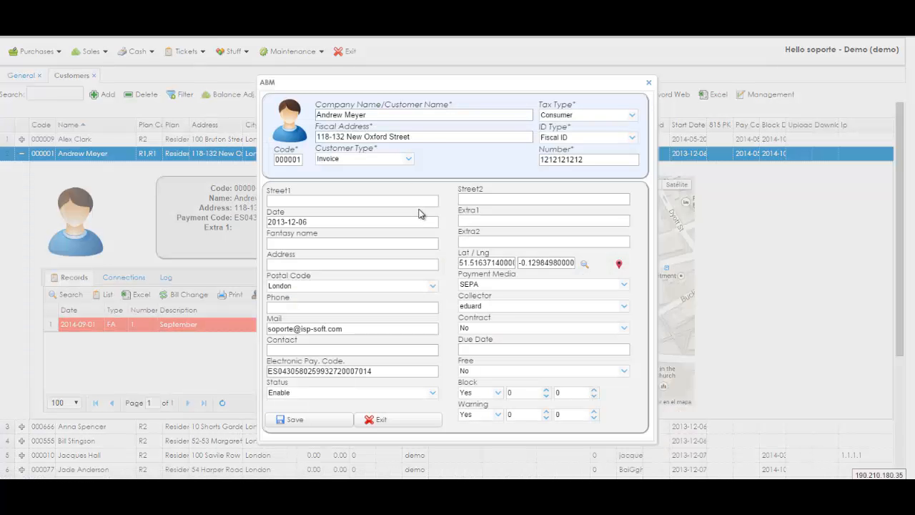
click(409, 159)
click(411, 160)
click(632, 138)
click(602, 151)
drag(413, 137, 315, 137)
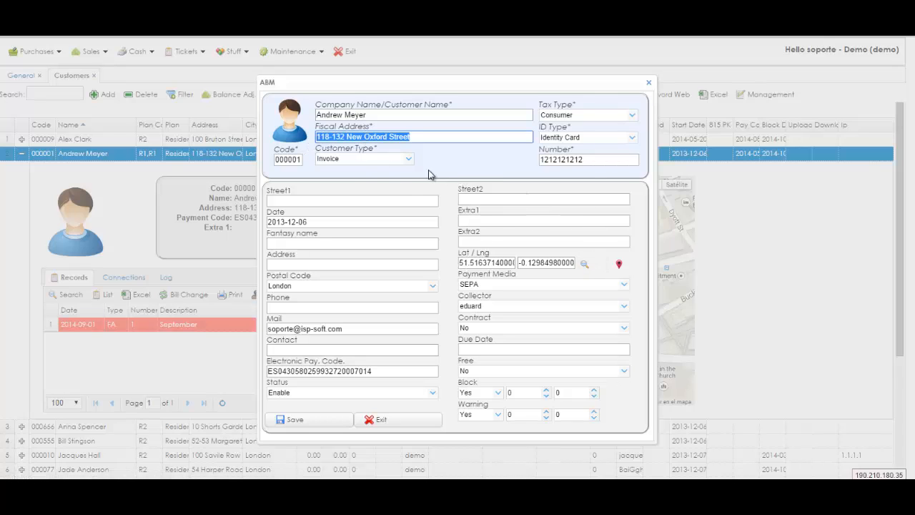
click(648, 83)
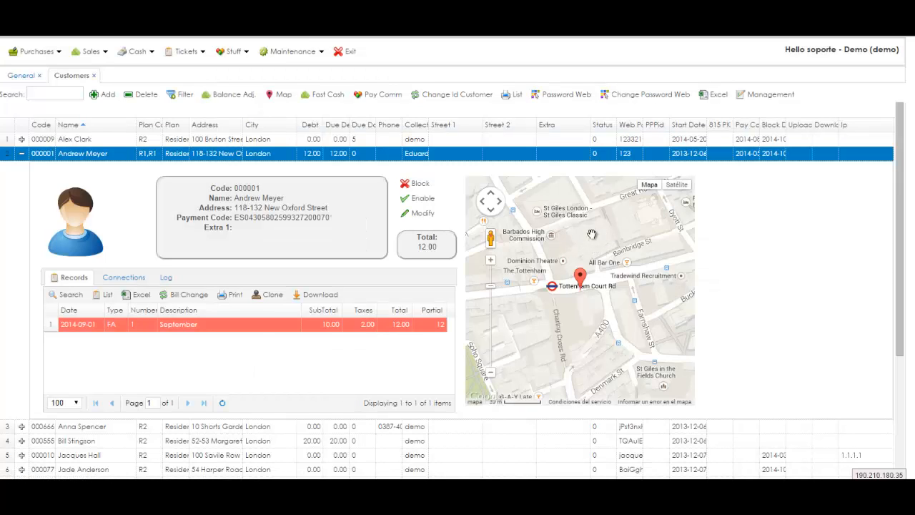
Step: Reopen the edit form, fill Lat/Lng from the map, and keep payment method SEPA
click(418, 214)
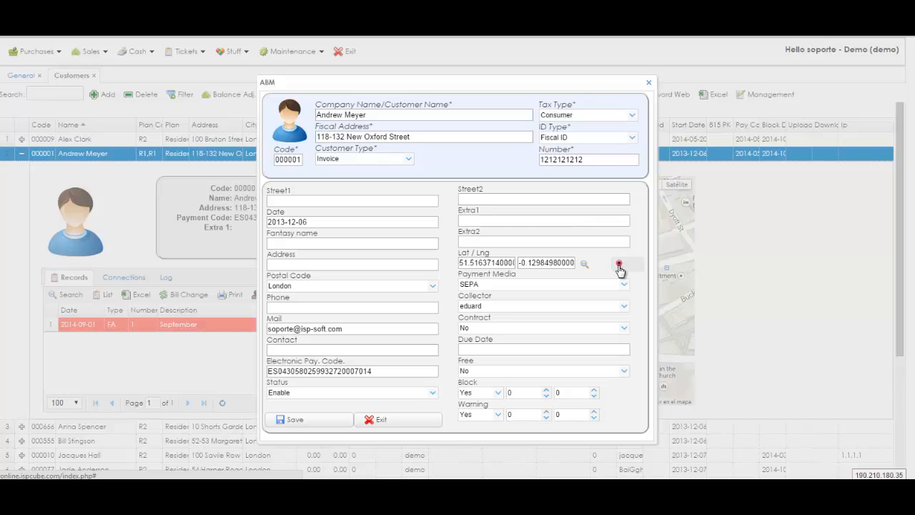
click(619, 266)
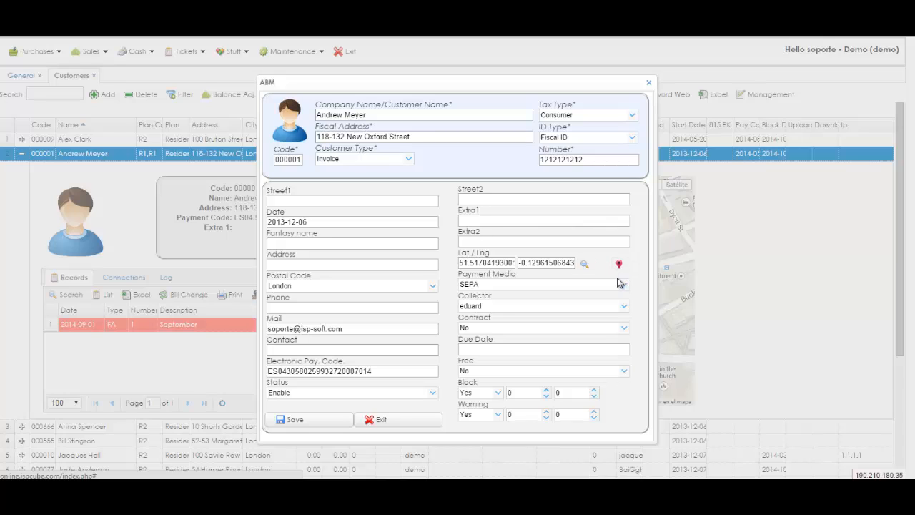
click(625, 288)
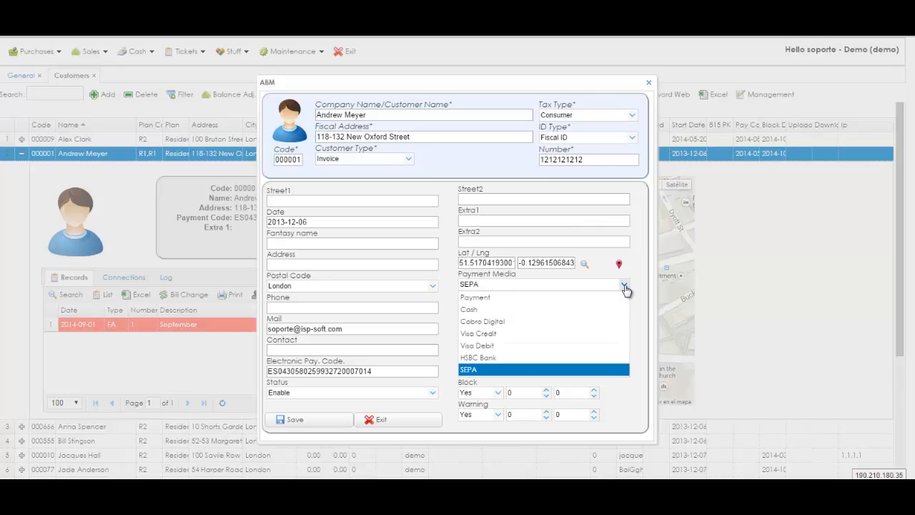
click(595, 310)
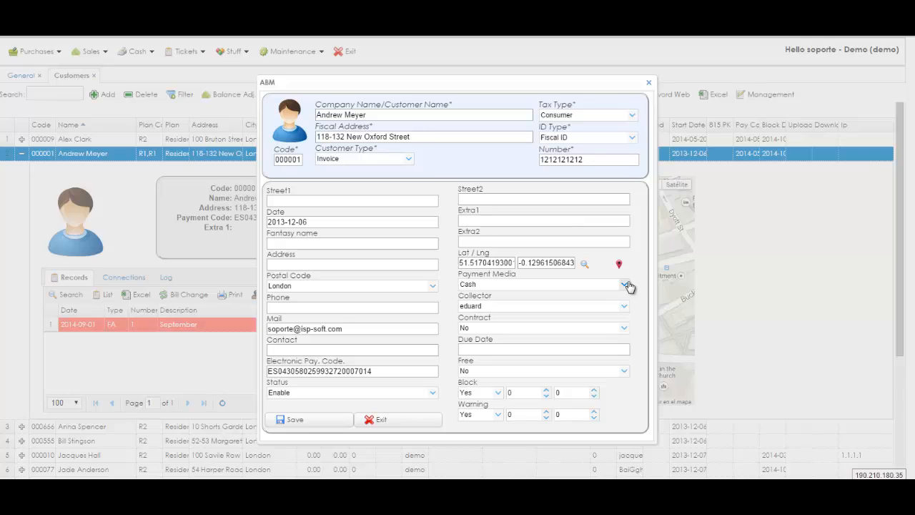
click(625, 285)
click(521, 371)
Step: Set the collector to margot and toggle Free to Yes and back to No
click(623, 307)
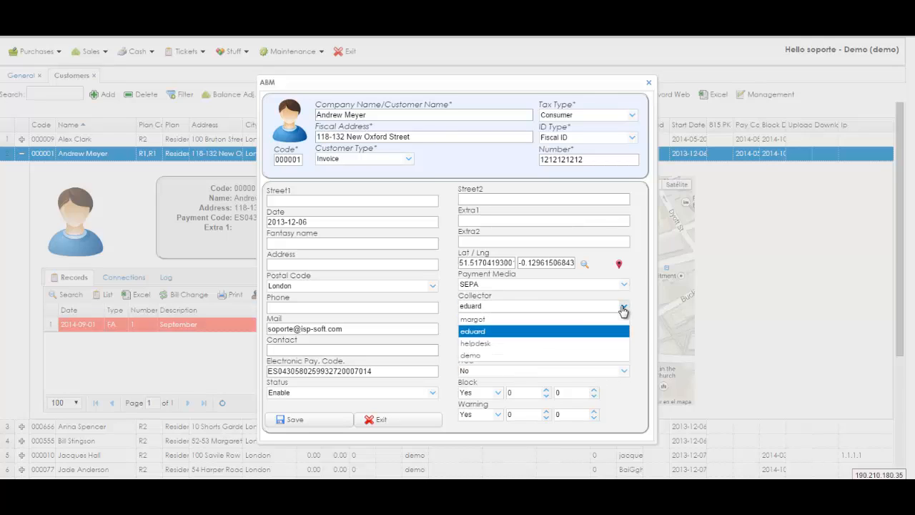
click(459, 319)
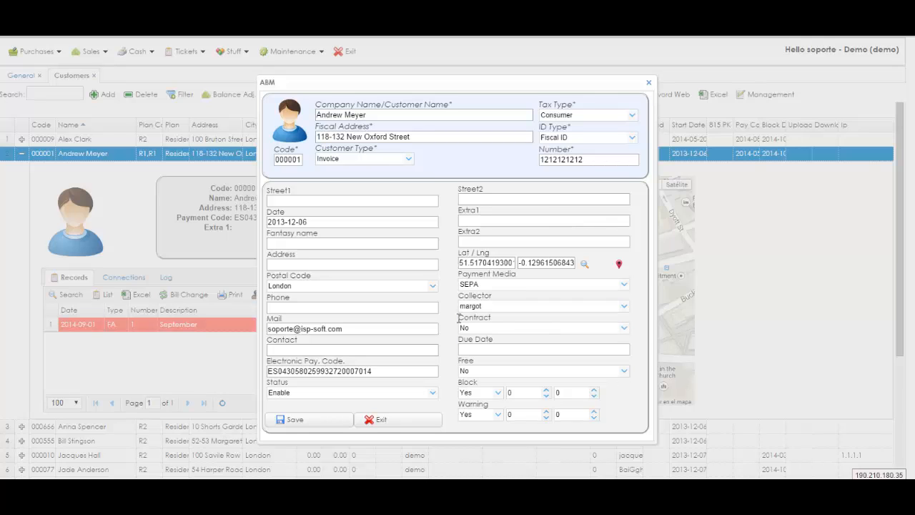
drag(354, 330, 254, 333)
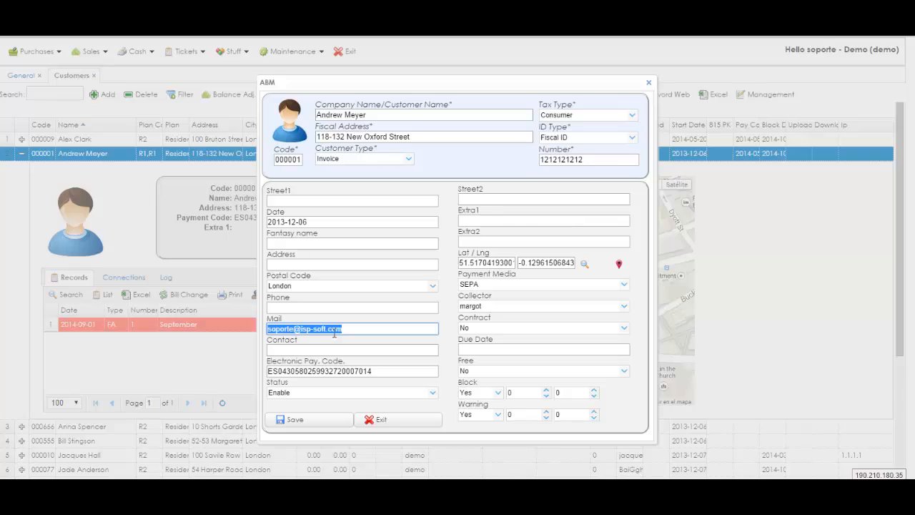
click(626, 372)
click(565, 396)
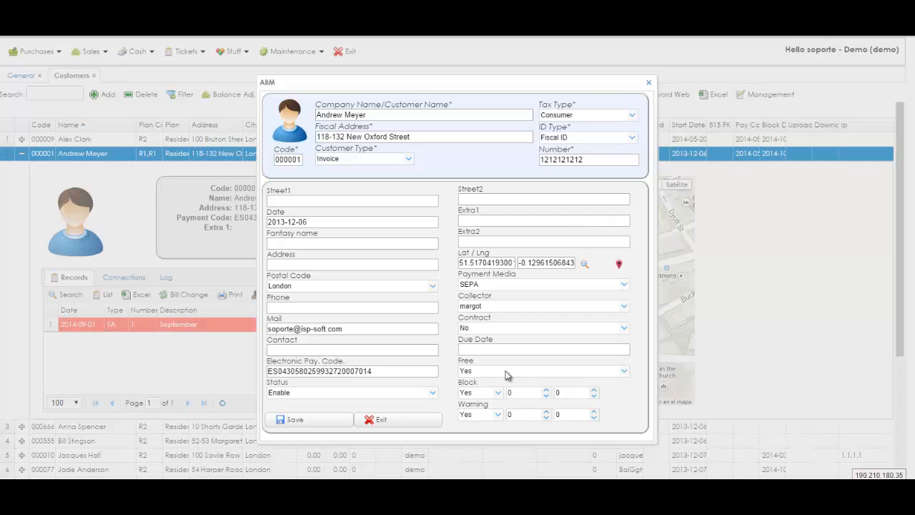
click(624, 372)
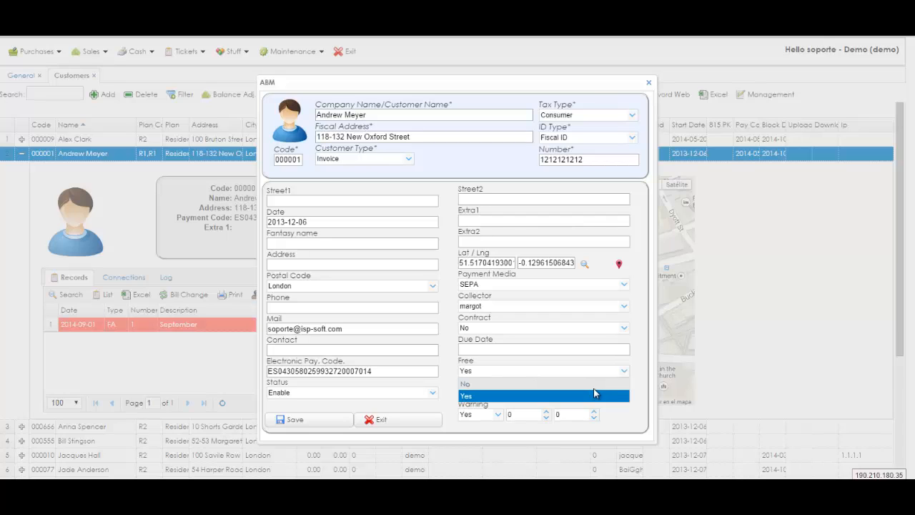
click(595, 385)
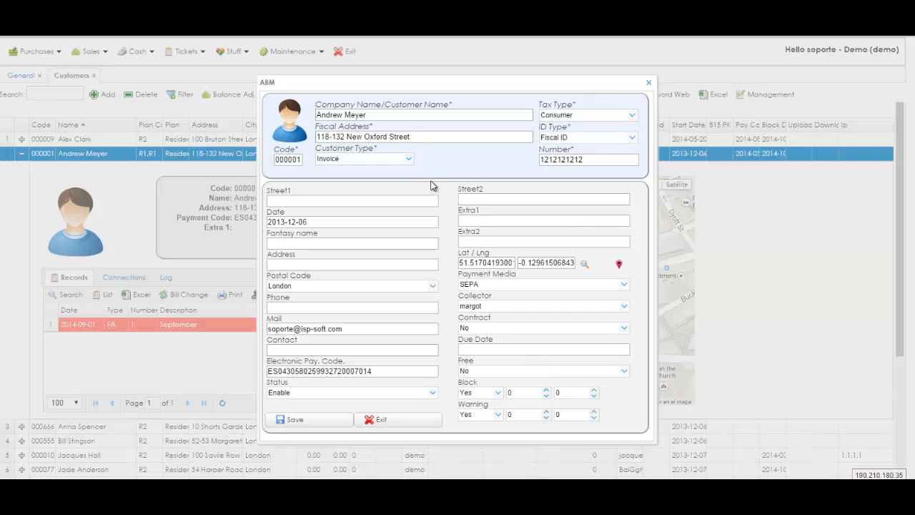
click(369, 114)
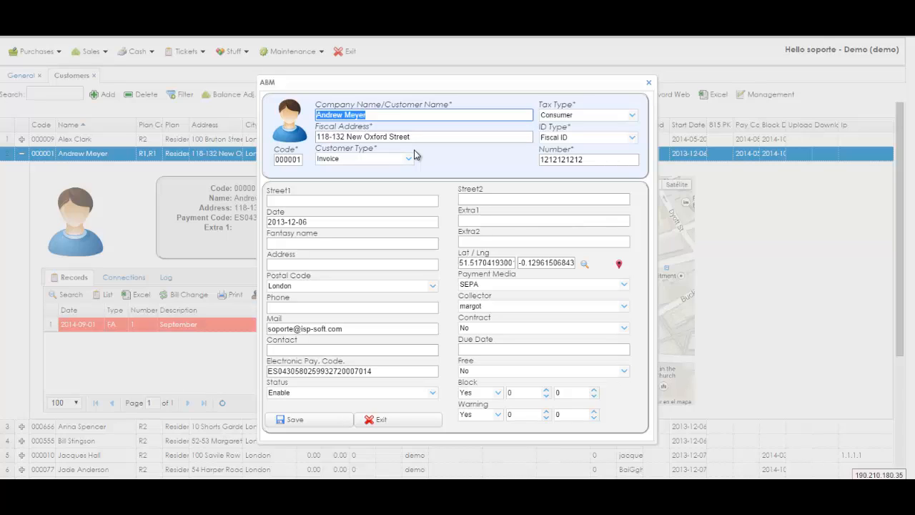
Step: Set Block to No and Warning to Yes, raising the warning value to 11
click(499, 393)
click(481, 421)
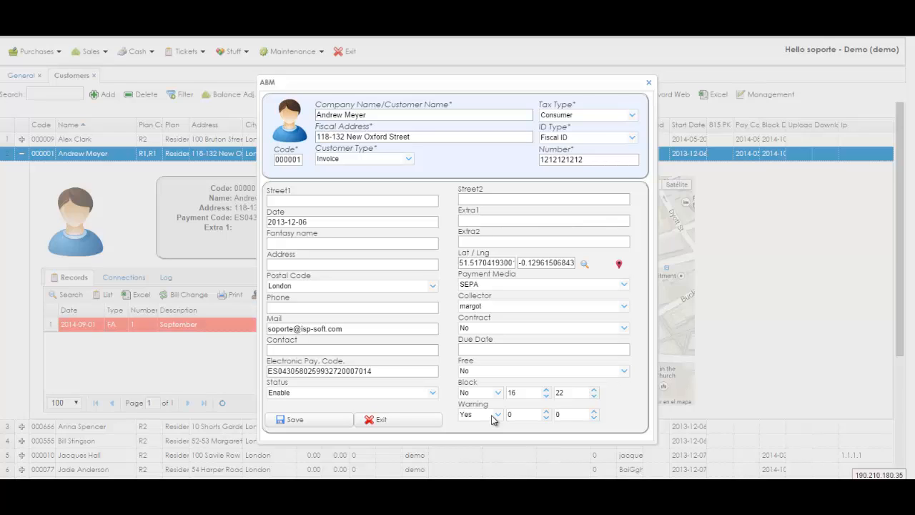
click(495, 417)
click(470, 442)
click(497, 415)
click(483, 427)
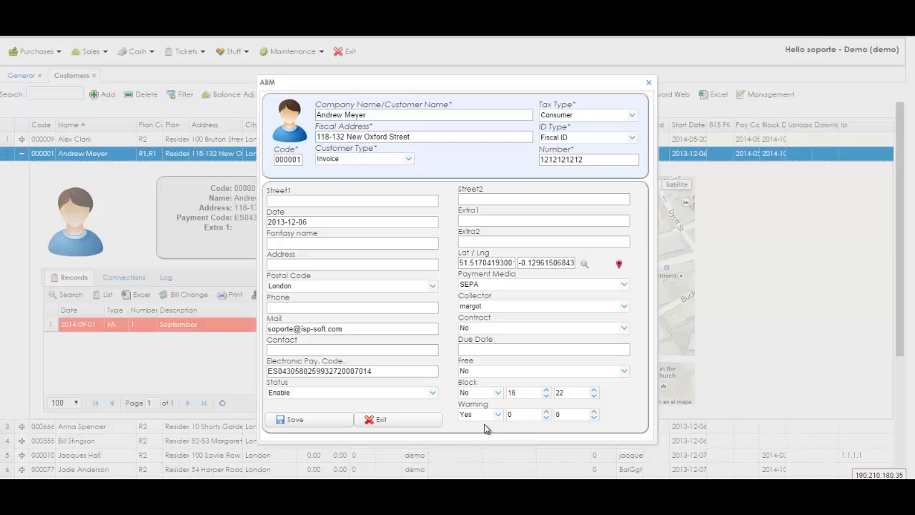
click(545, 412)
click(545, 411)
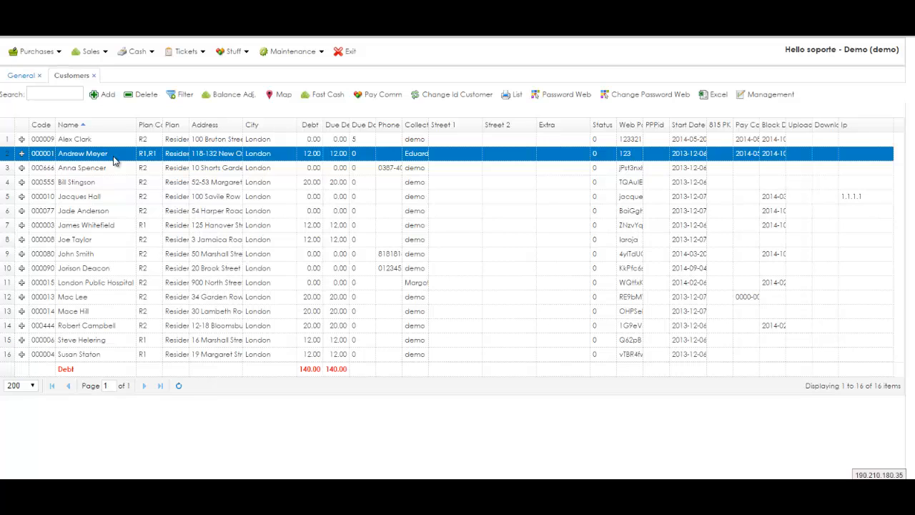
Step: Filter the customer list to the R2 plan and check its debt totals
click(185, 95)
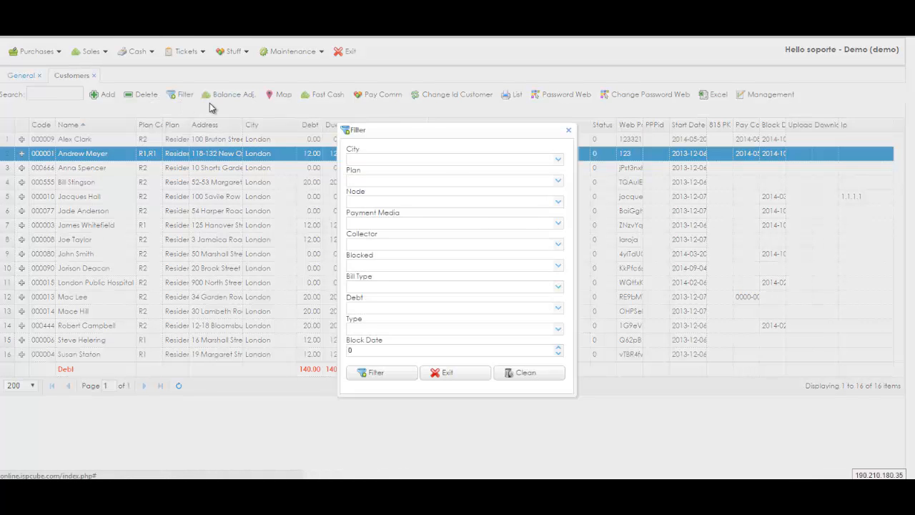
click(557, 180)
click(541, 207)
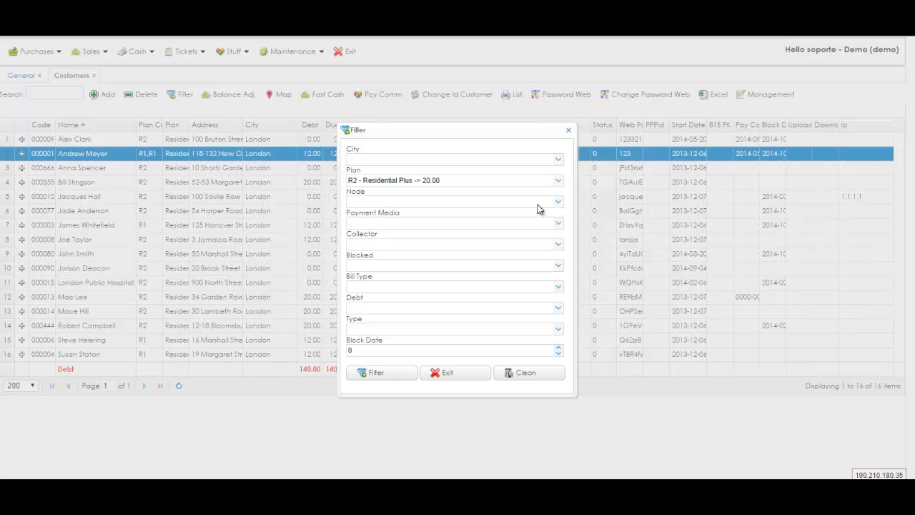
click(388, 372)
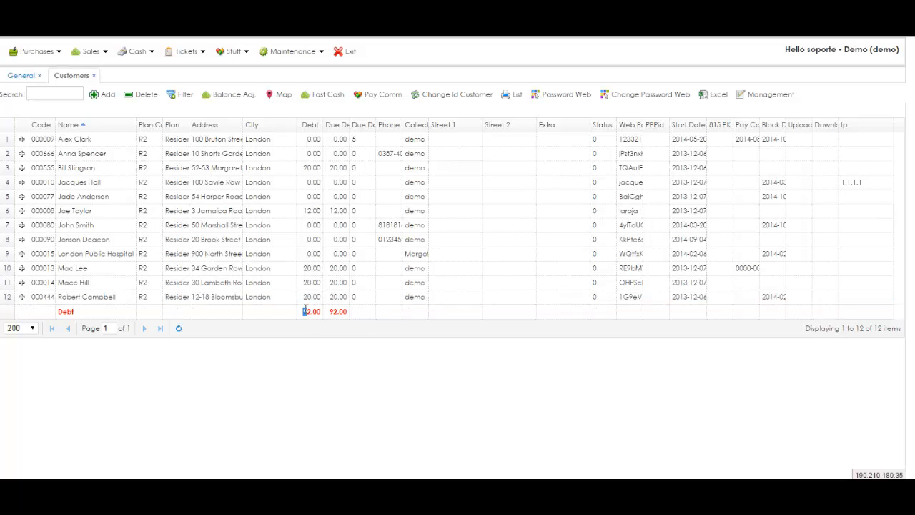
drag(305, 313, 356, 312)
Step: Filter the customers to the R1 Residential Basic plan, then reopen the filter options
click(177, 96)
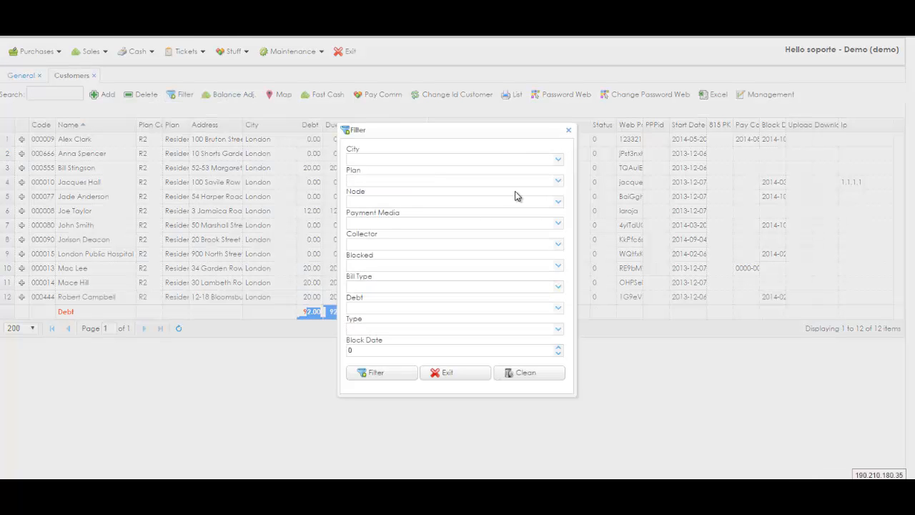
click(559, 183)
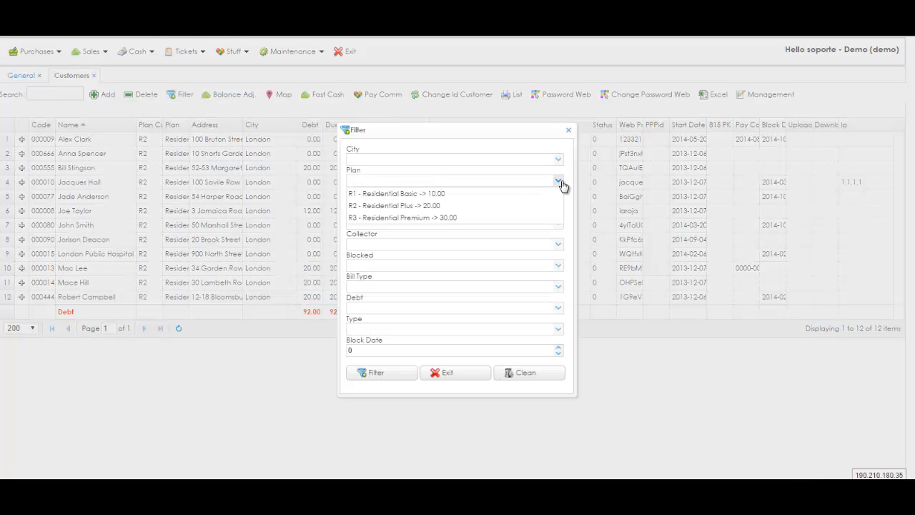
click(516, 195)
click(402, 380)
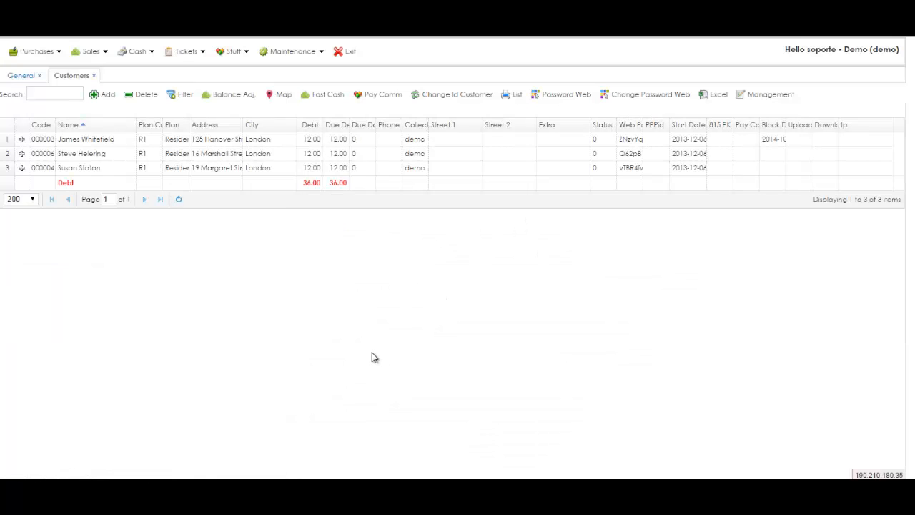
click(182, 98)
Step: Clear the filter and block the second customer in the list, confirming the block
click(526, 374)
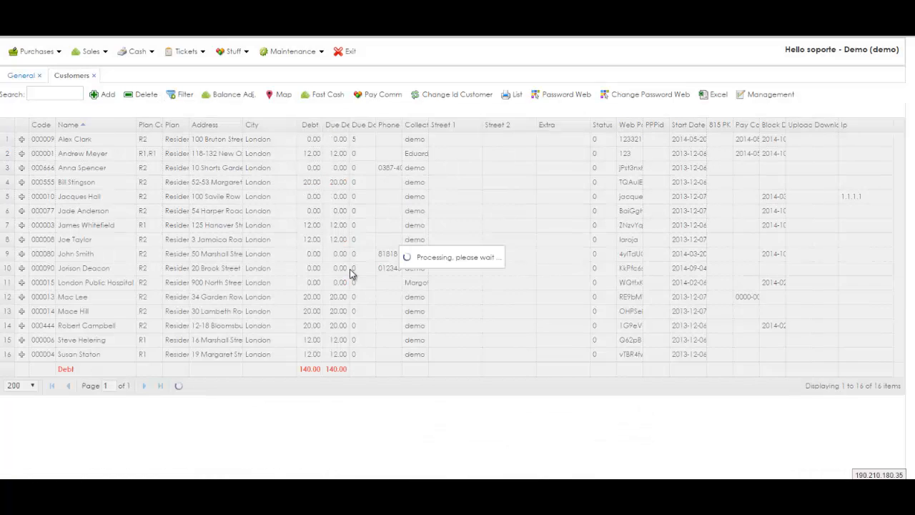
click(21, 153)
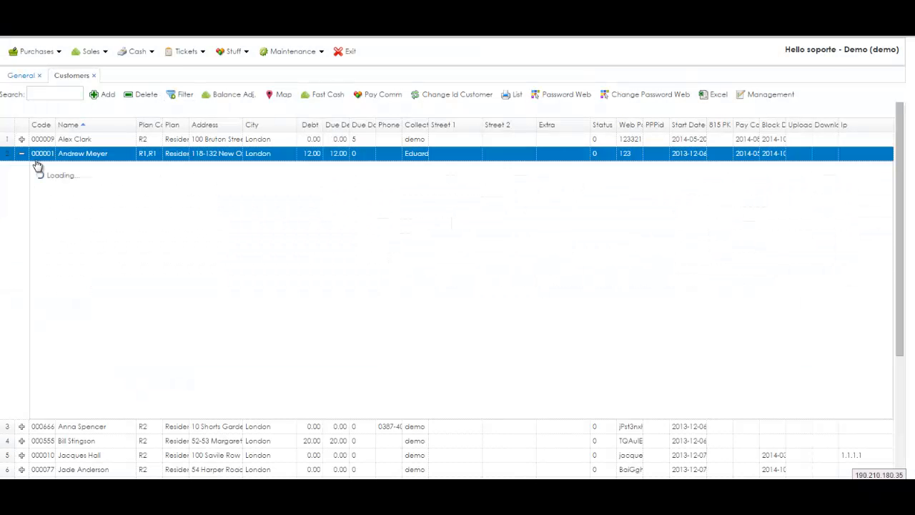
click(418, 186)
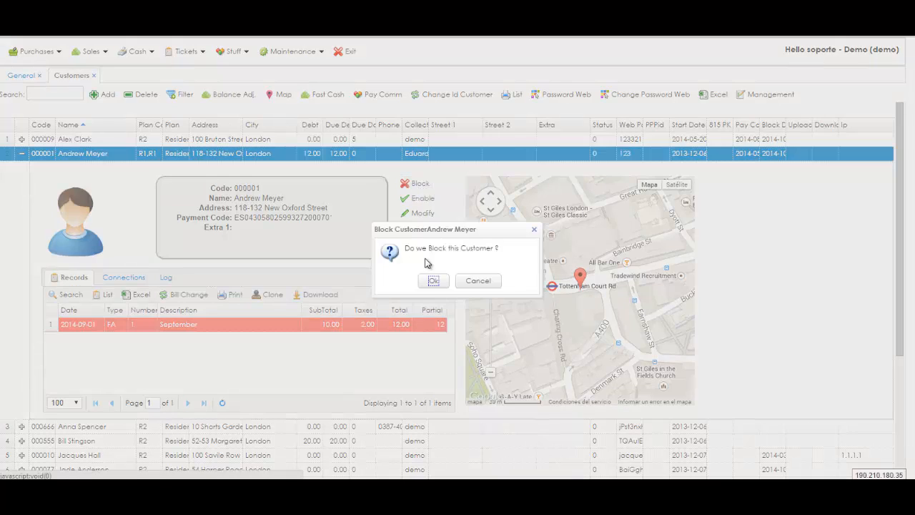
click(434, 282)
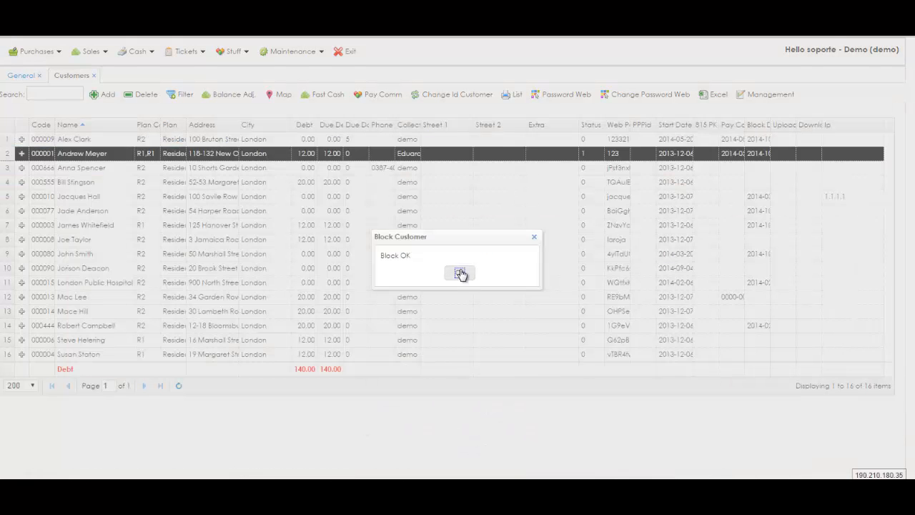
click(460, 274)
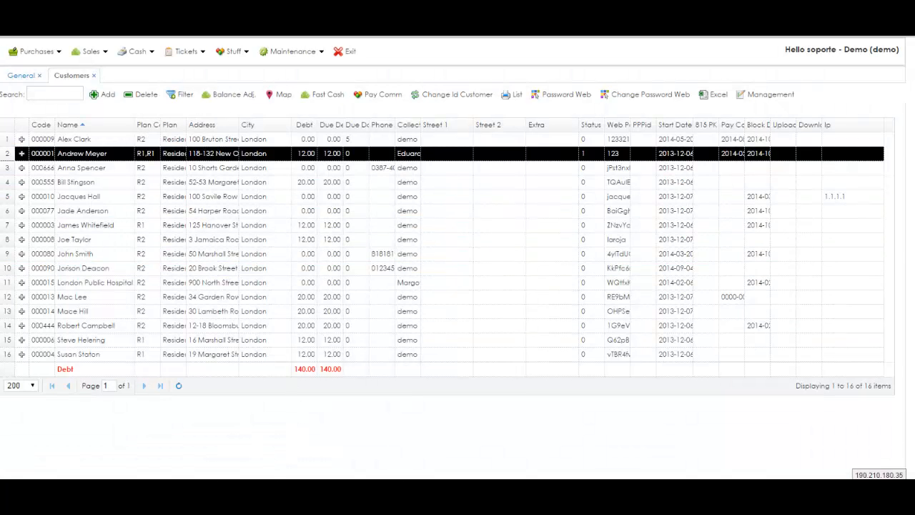
Step: Check the router's hotspot user list in WinBox, then return to the ISPCube customer list
key(alt+Tab)
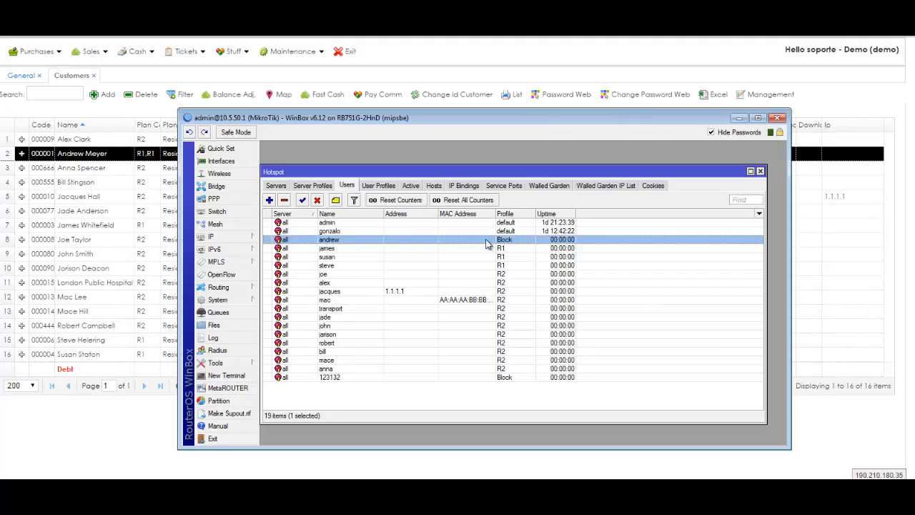
click(74, 153)
click(181, 94)
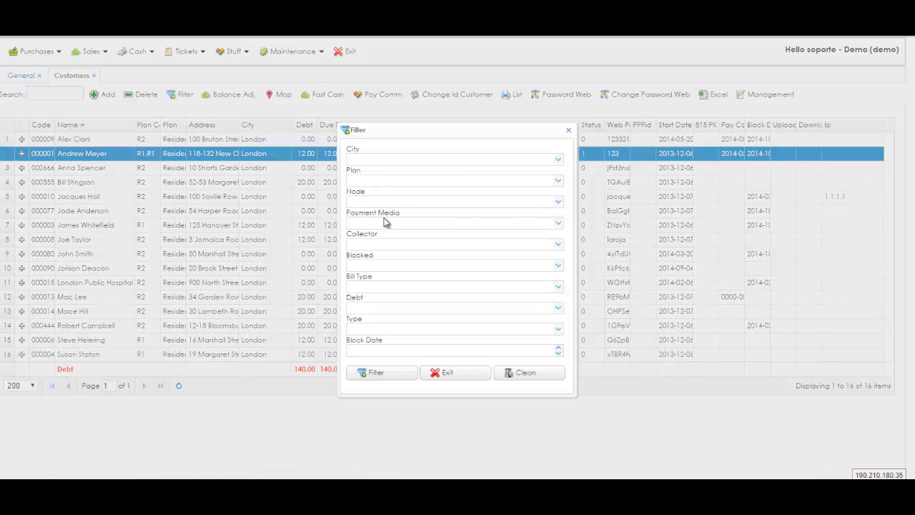
Step: Filter the customer list to show only blocked customers
click(558, 267)
click(527, 290)
click(392, 374)
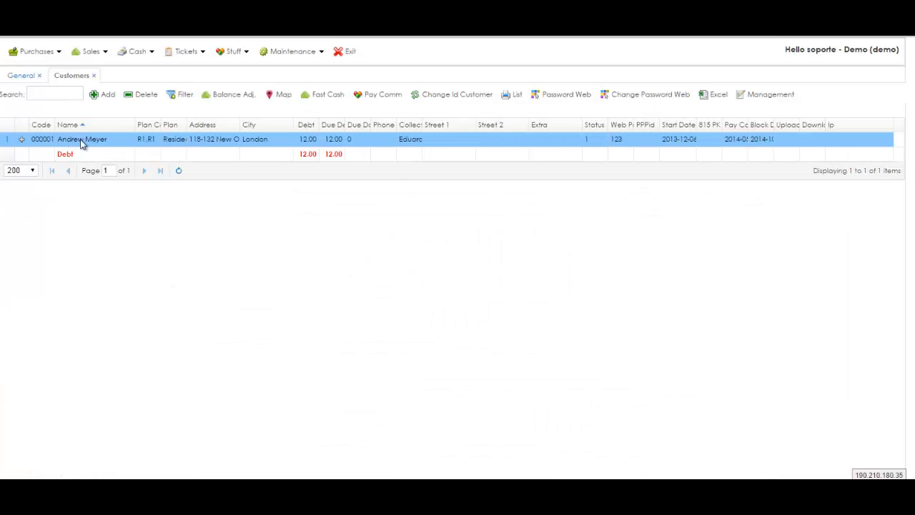
click(204, 145)
Step: Clear the blocked filter to list all customers again
click(180, 93)
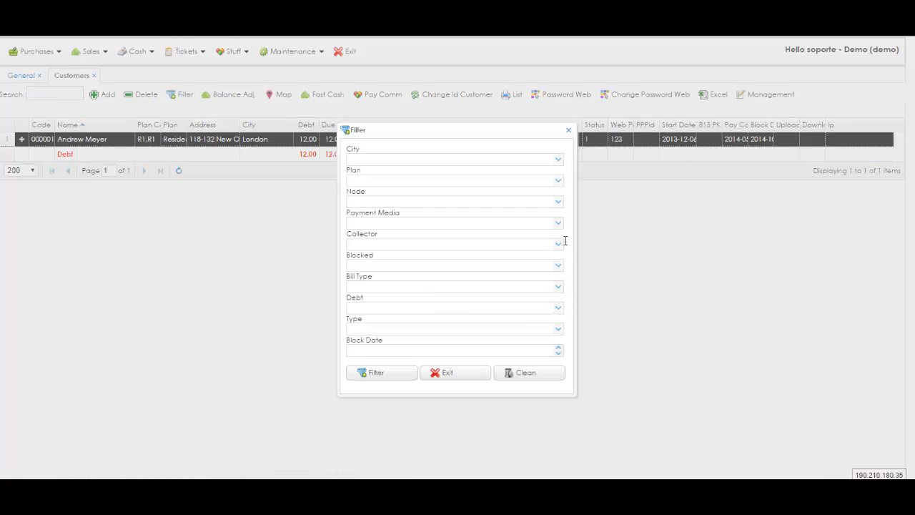
click(525, 377)
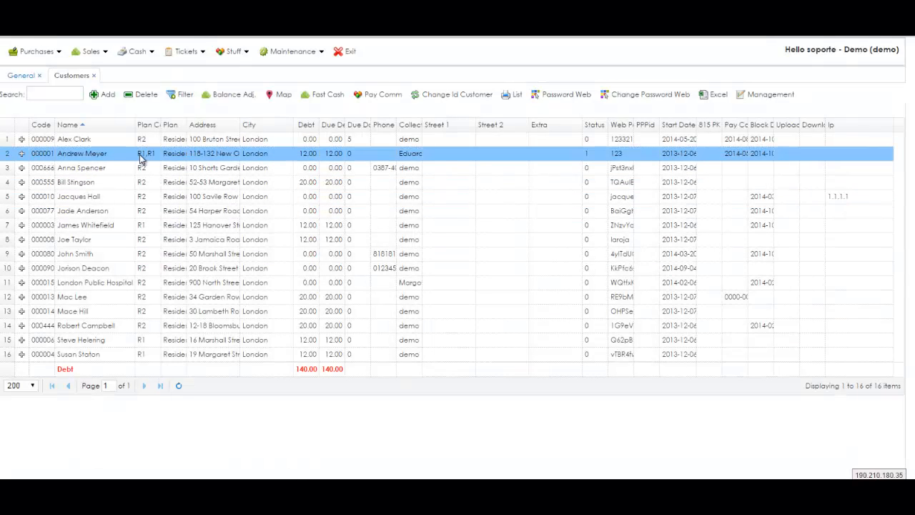
click(100, 202)
Step: Show only blocked R2 - Residential Plus customers, then clear the filter to show all 16
click(180, 94)
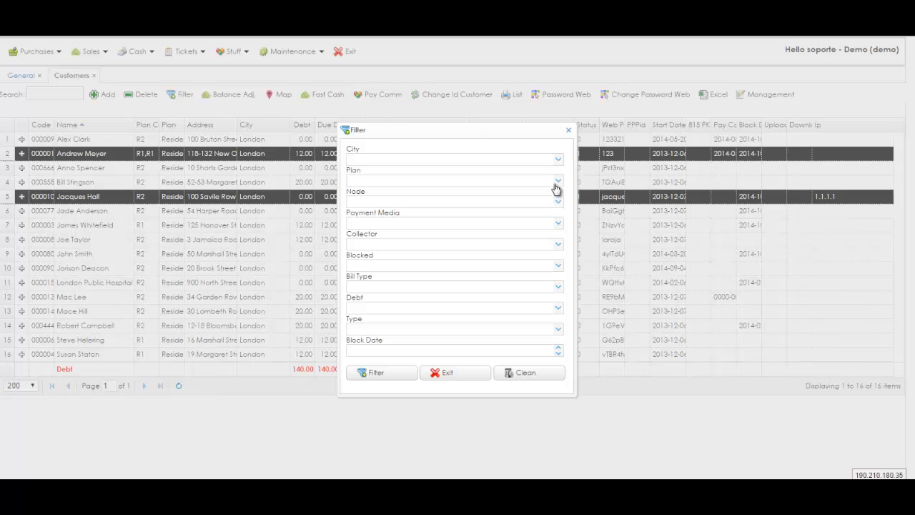
click(556, 184)
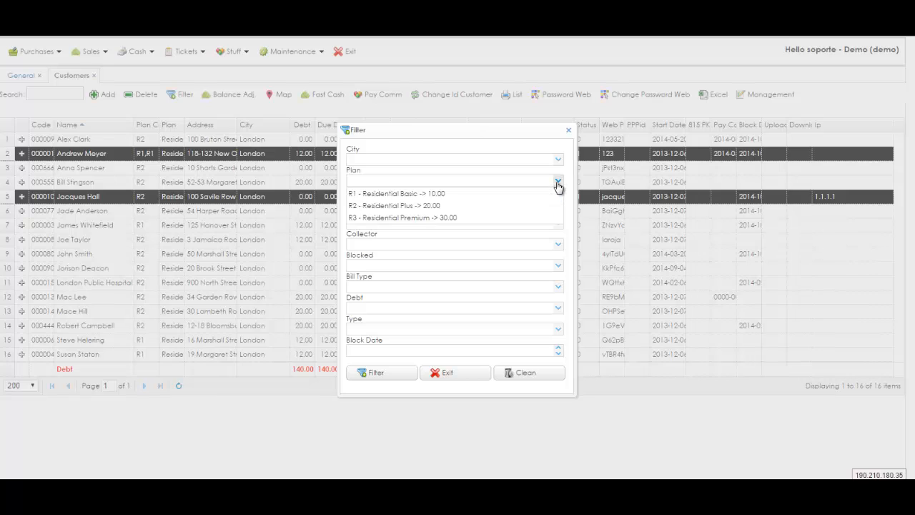
click(521, 207)
click(557, 265)
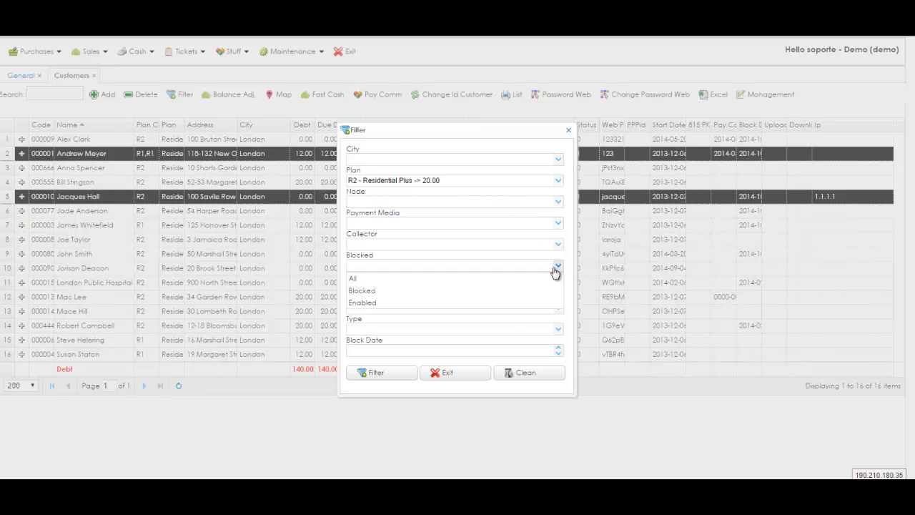
click(377, 374)
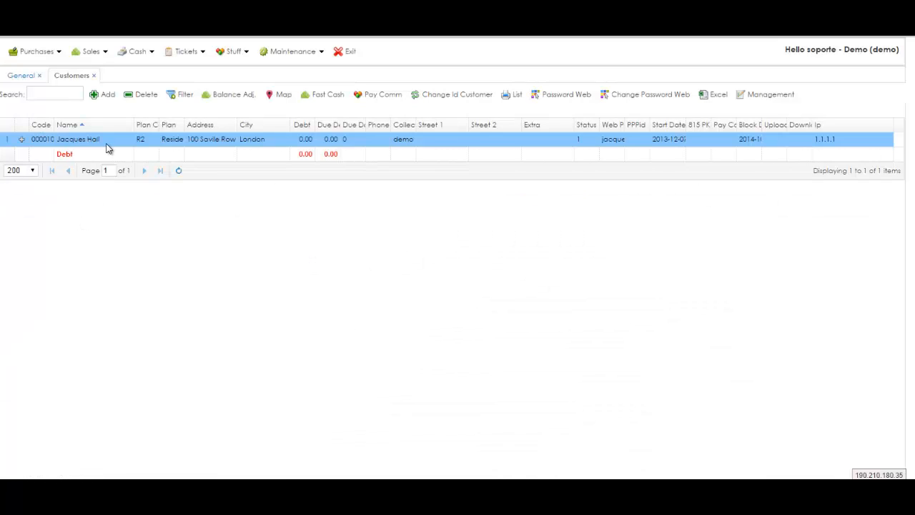
click(180, 94)
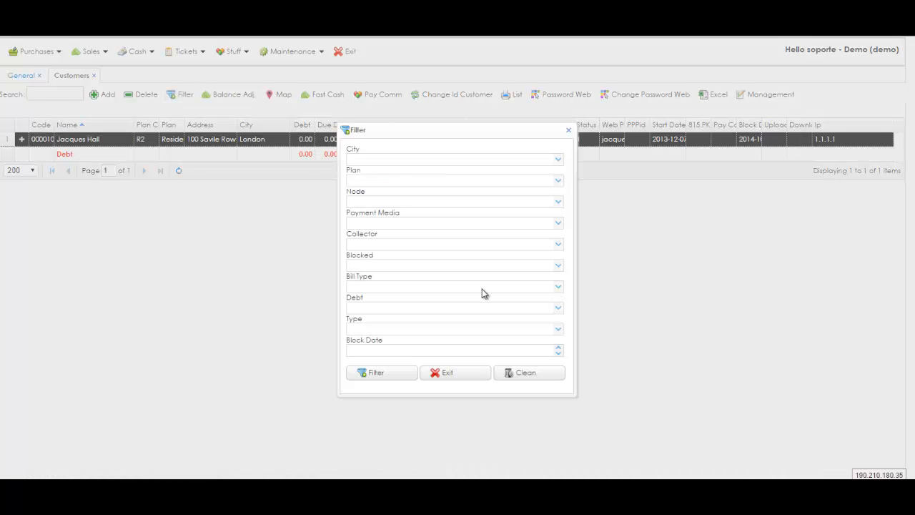
click(527, 373)
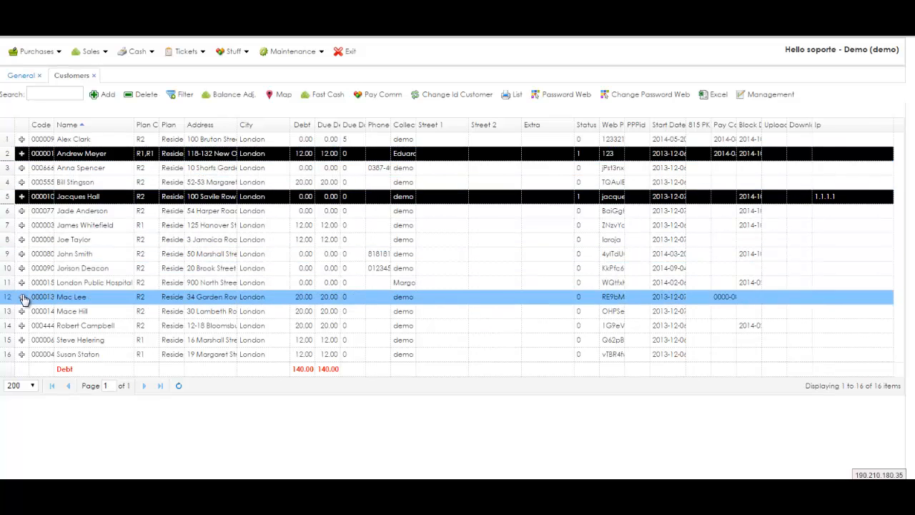
Step: Record a 20.00 Fast Cash payment for the 1.1.1.1 customer and view its receipt
click(21, 226)
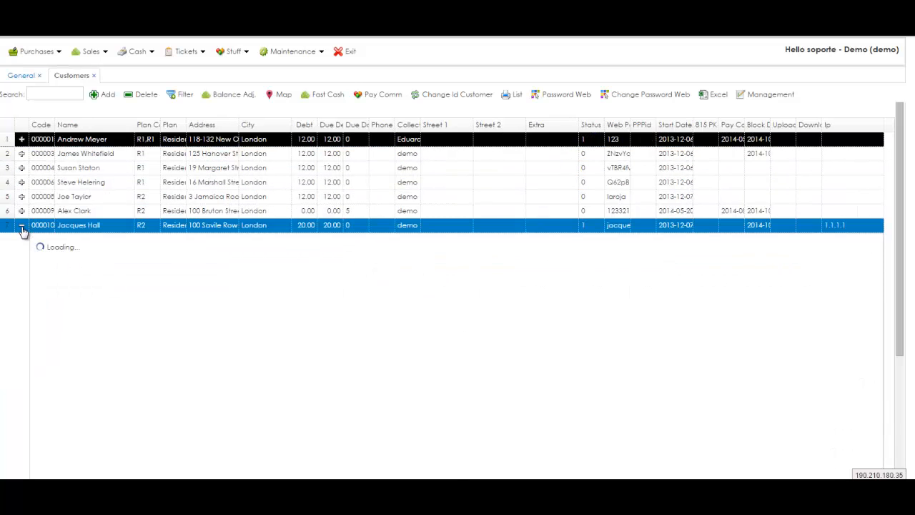
click(191, 398)
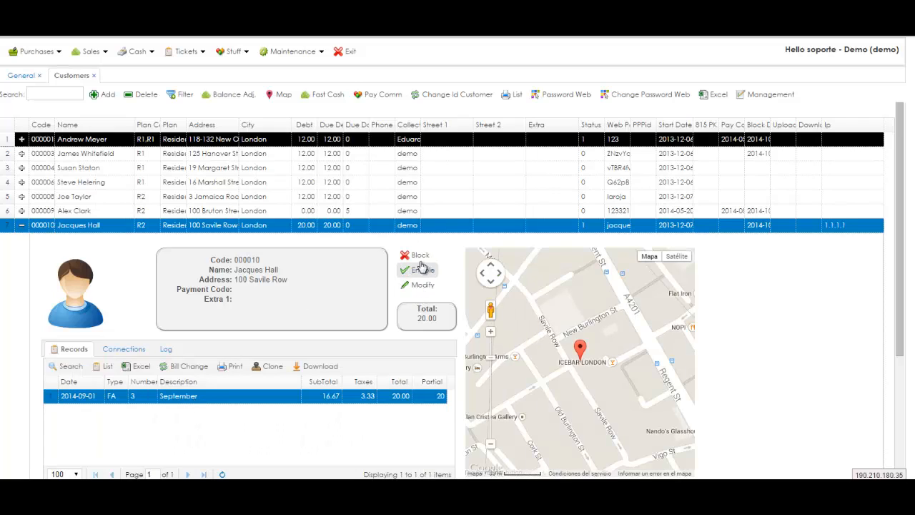
click(321, 100)
click(449, 276)
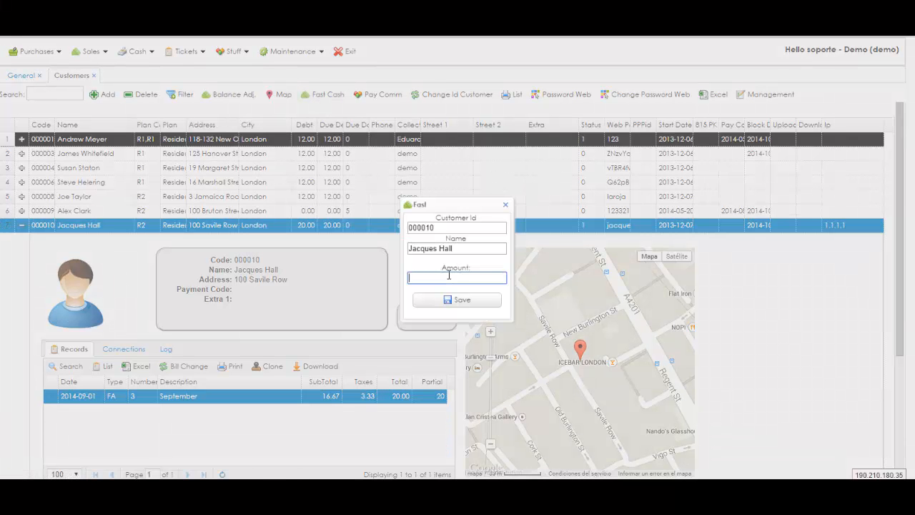
text(20)
click(439, 303)
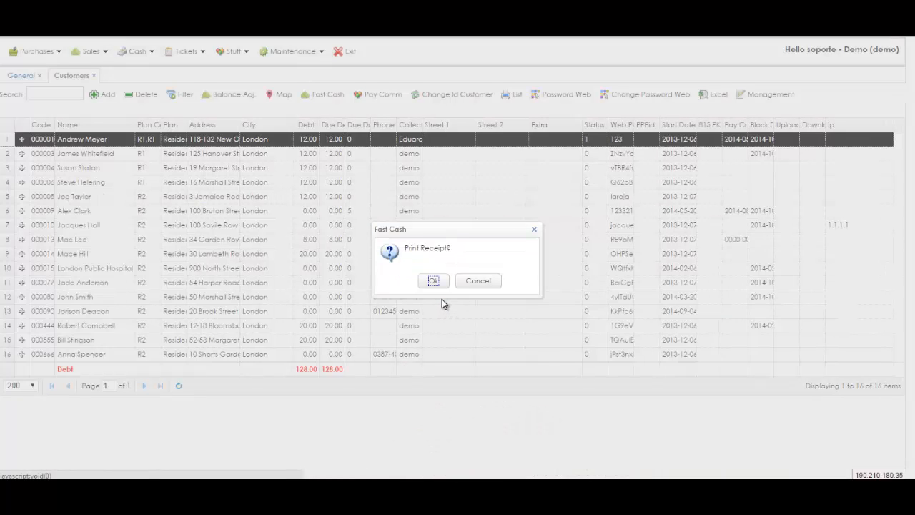
click(434, 282)
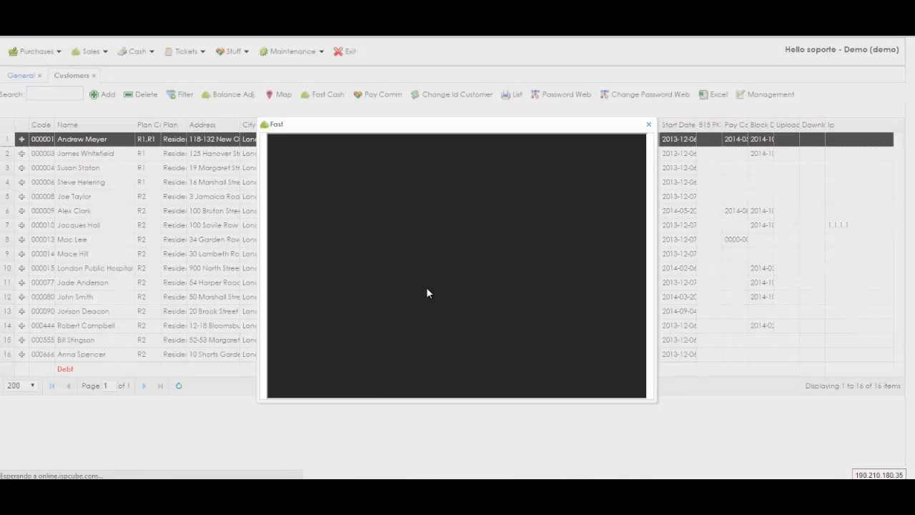
click(648, 125)
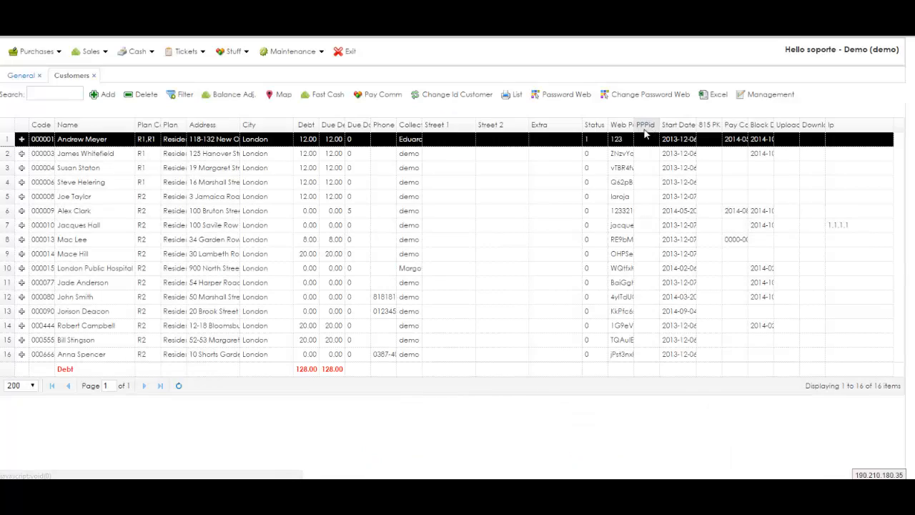
Step: Confirm in WinBox that the paid customer's hotspot user now has the R2 profile
click(80, 238)
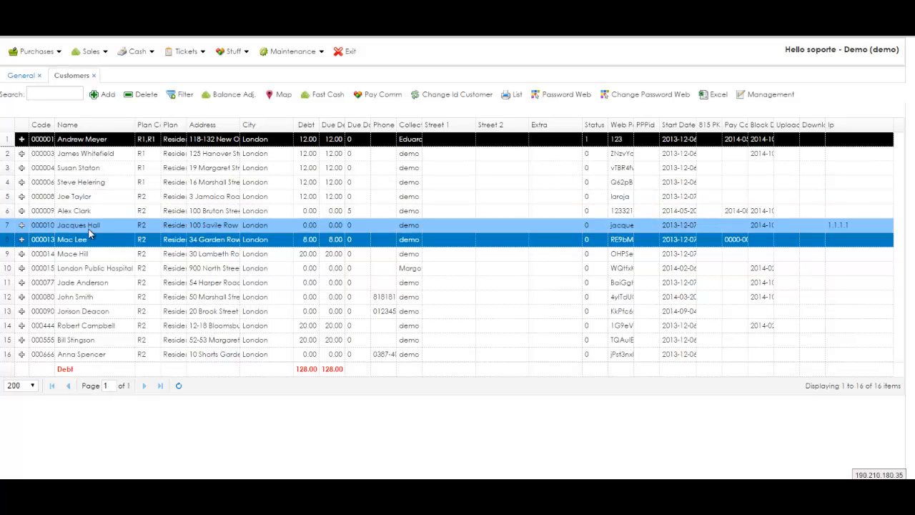
click(364, 492)
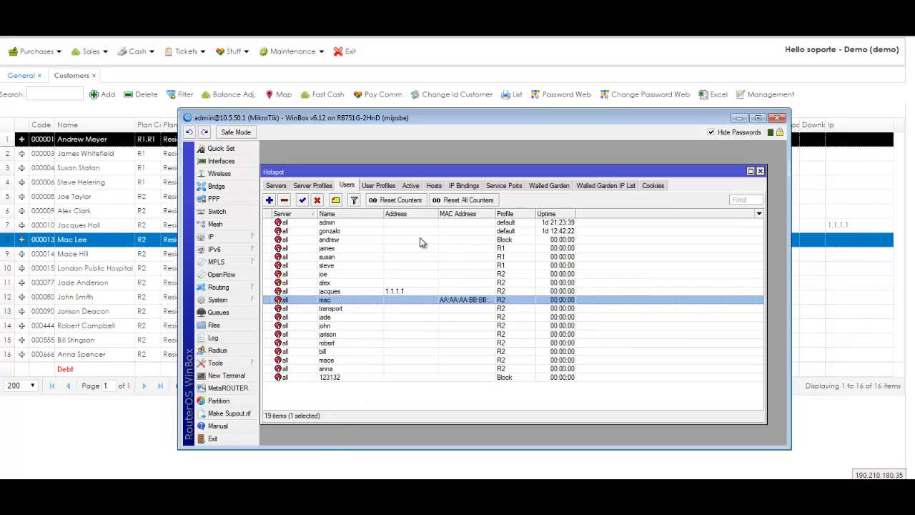
click(333, 292)
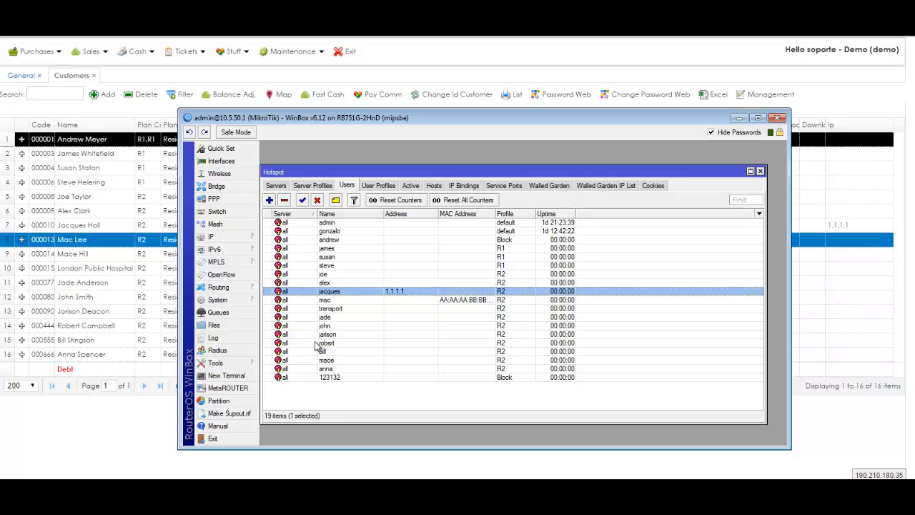